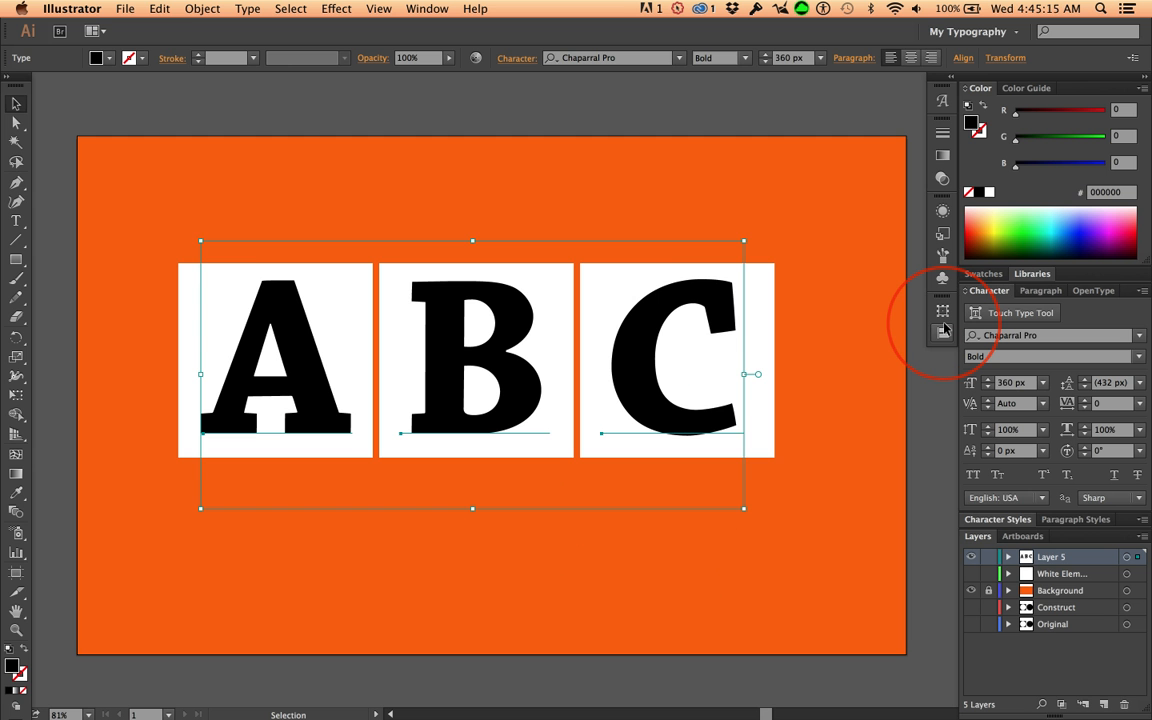
Nudge the letters A, B and C together slightly down within their white squares, then deselect them
key(Down)
key(Down)
key(Down)
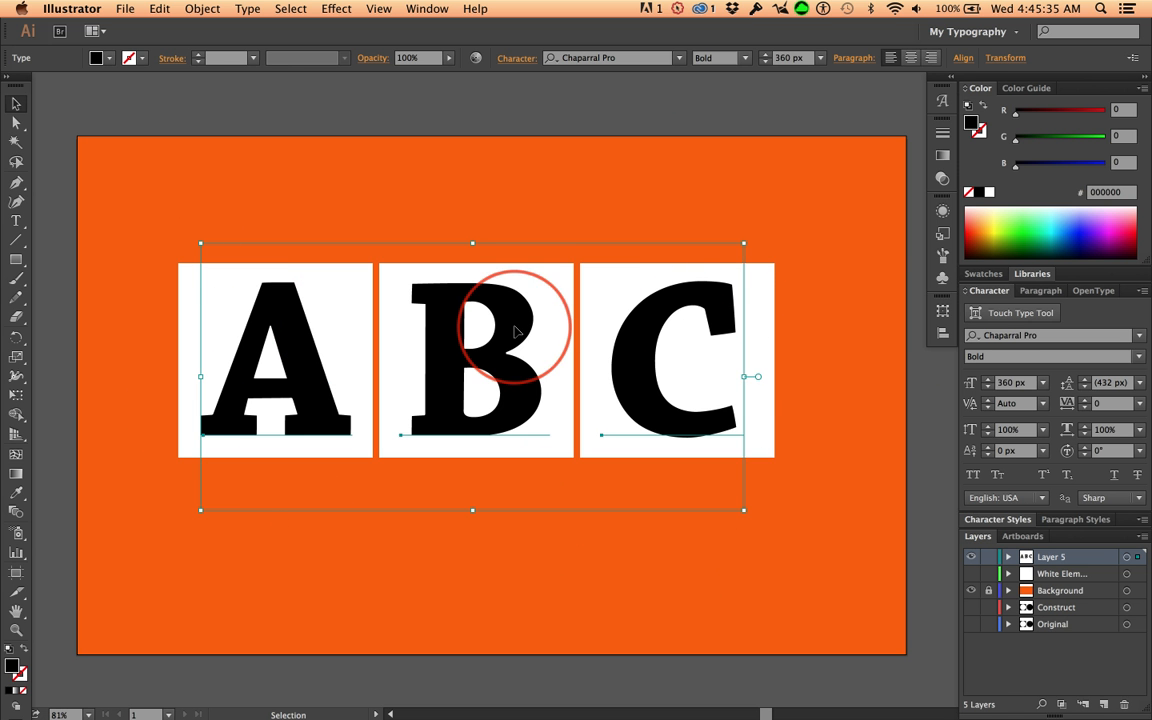
click(301, 356)
click(57, 367)
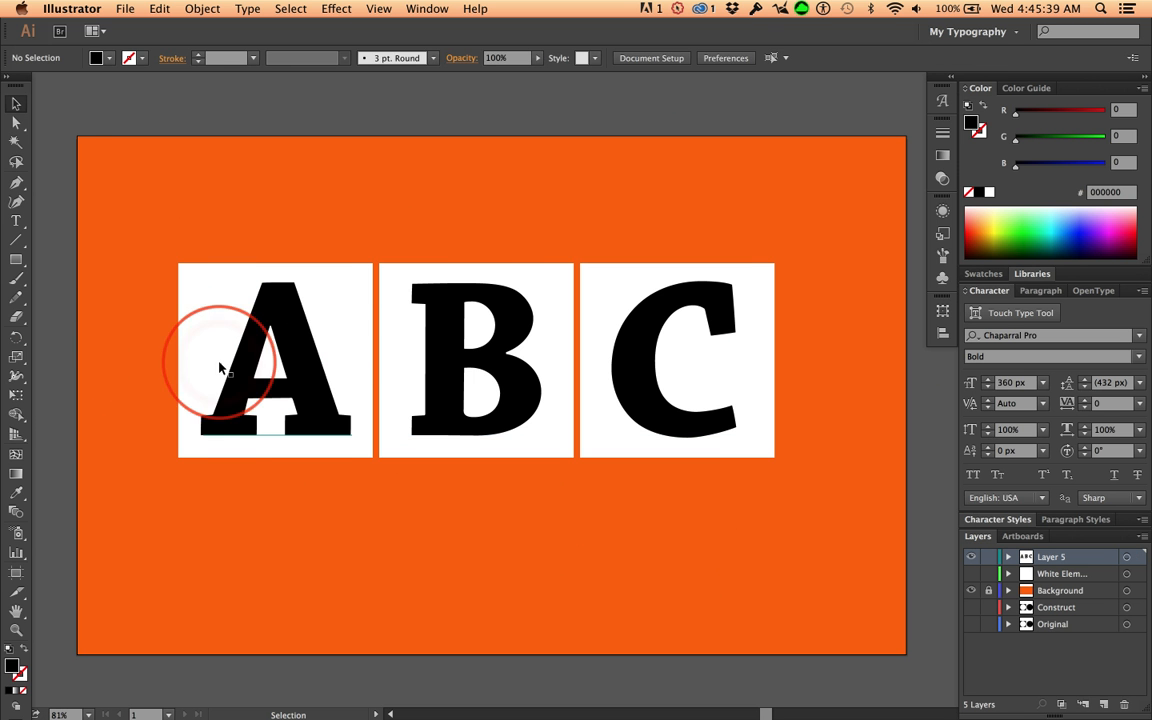
Nudge the letter A slightly to the right to center it in its white square
click(220, 368)
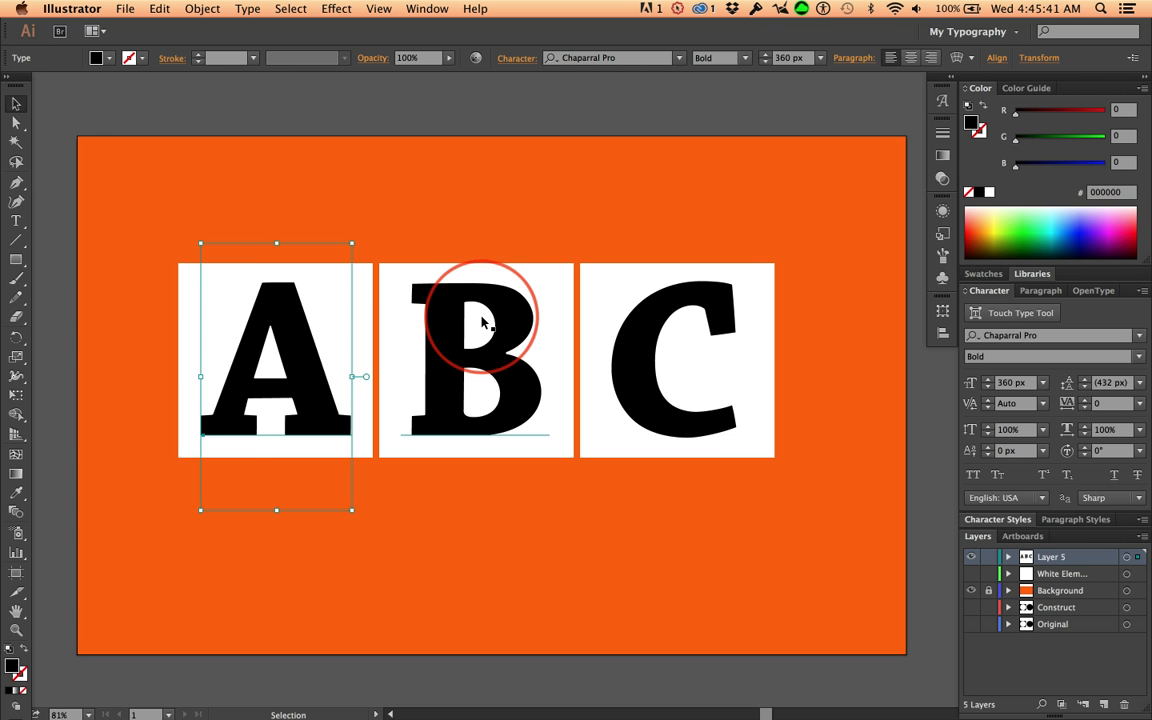
key(Right)
key(Right)
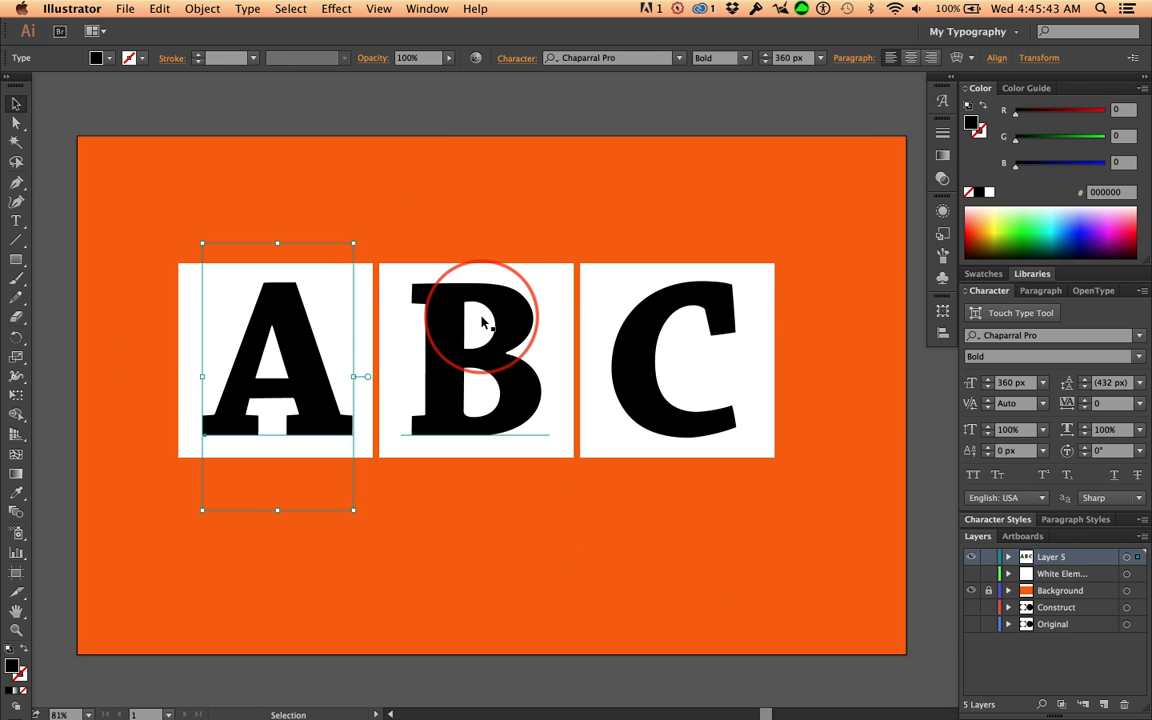
Nudge the letter B slightly to the right within the middle white square
click(444, 350)
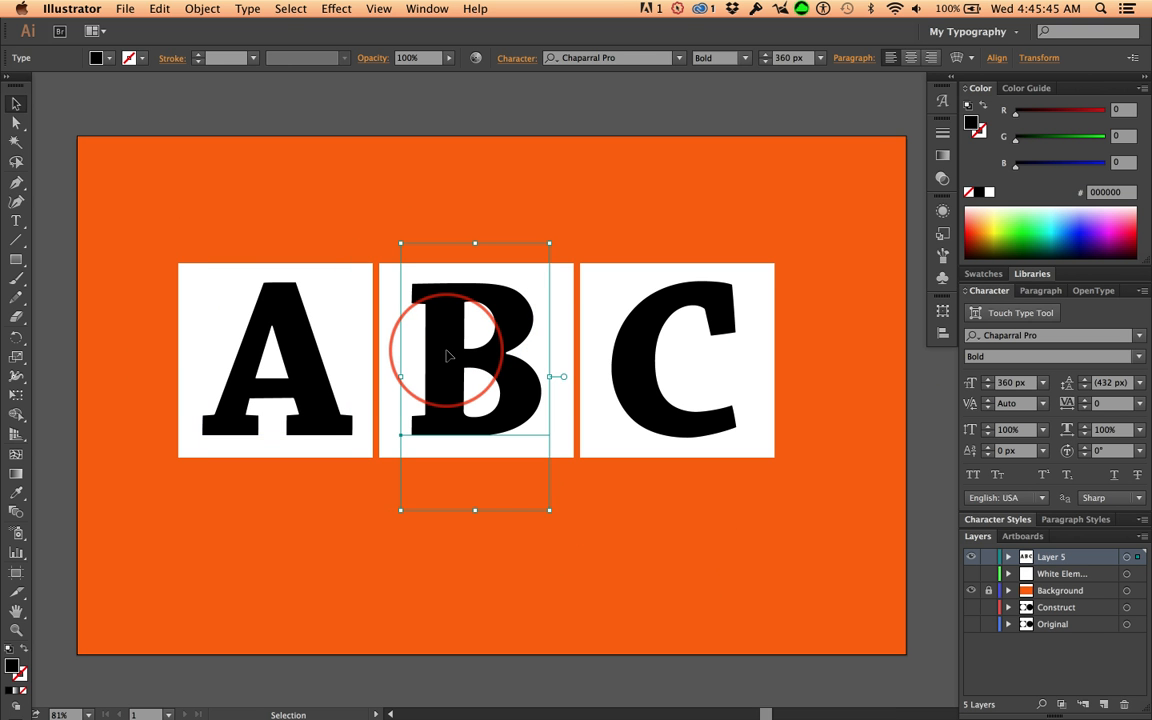
key(Right)
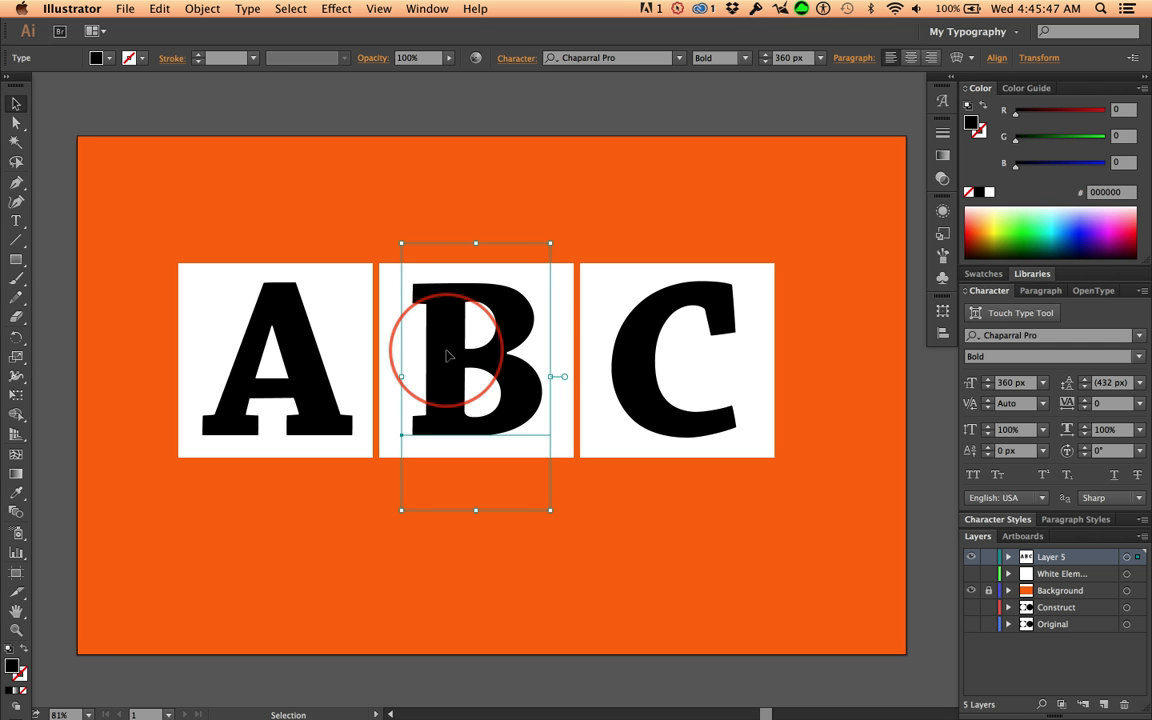
key(Right)
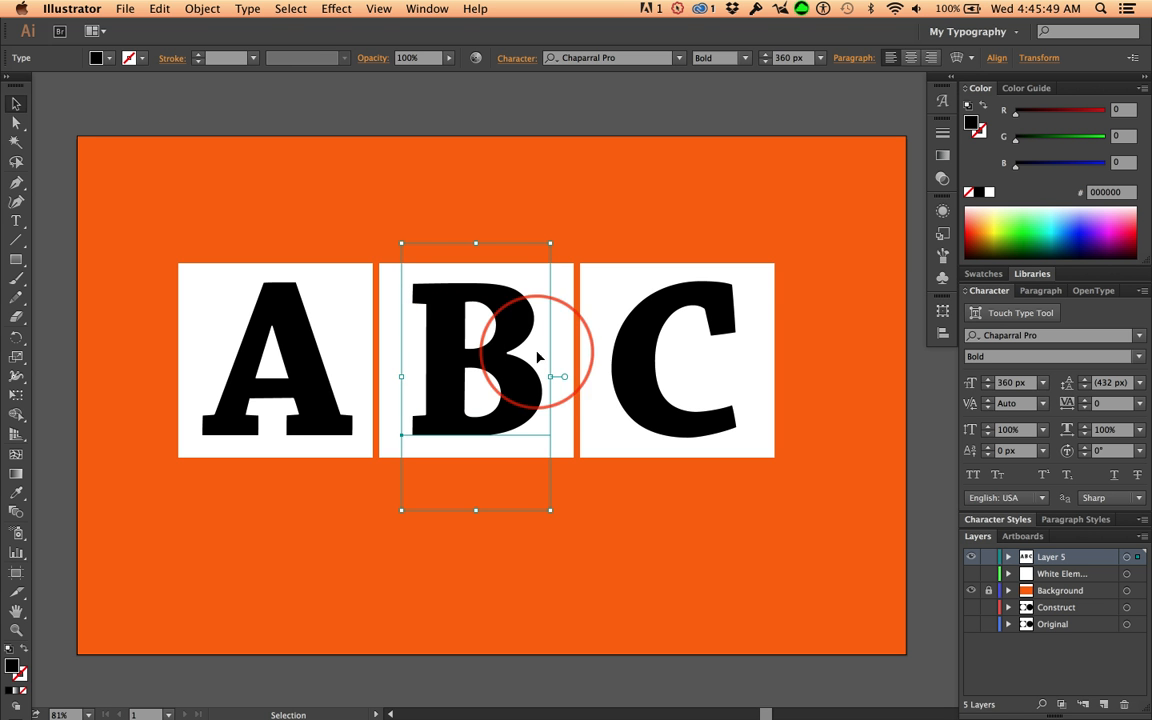
key(Left)
key(Right)
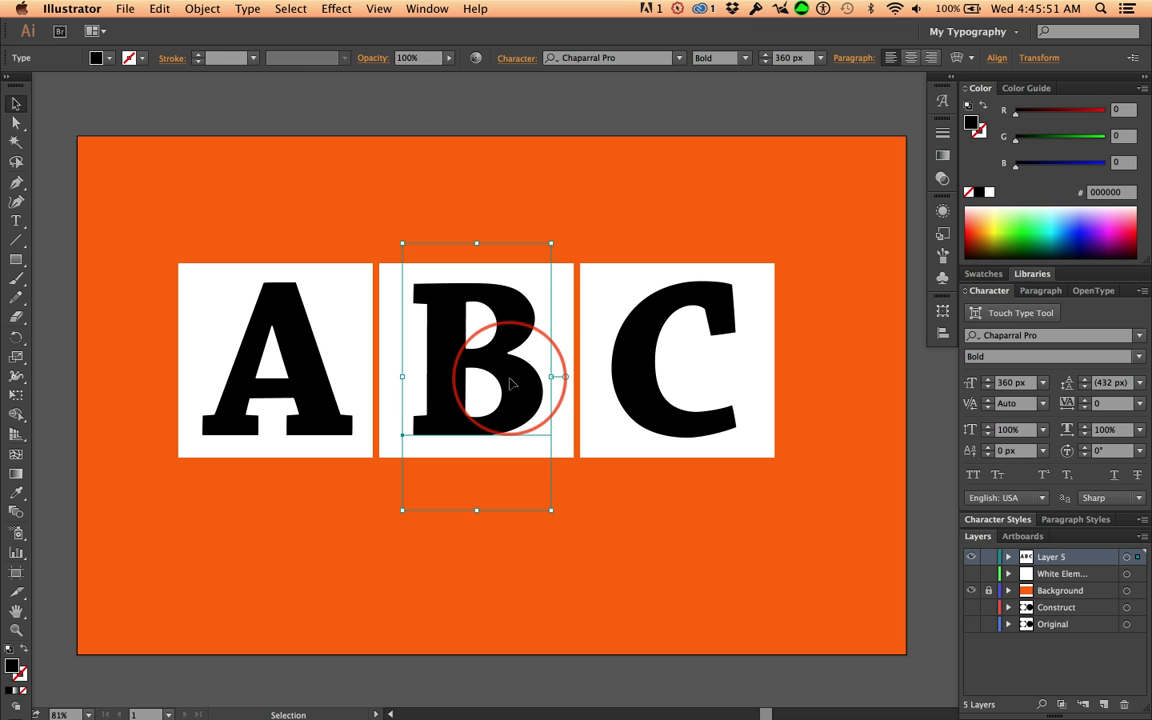
Nudge the letter C slightly to the left within its white square and clear the selection
click(620, 400)
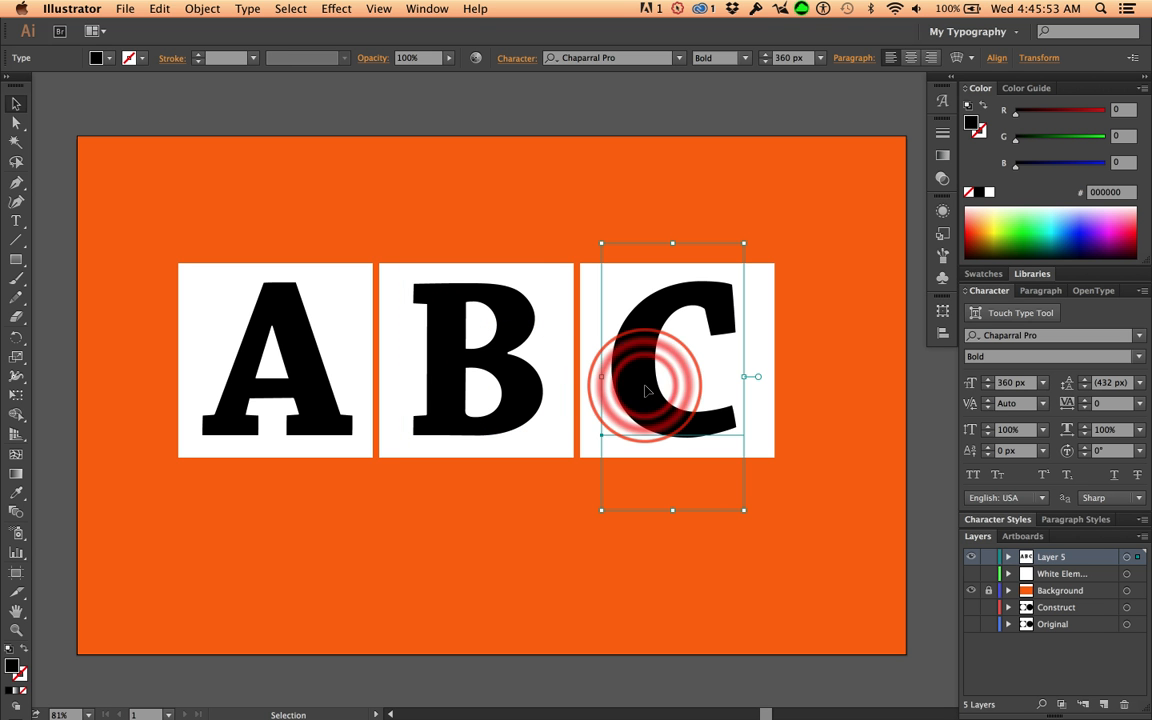
key(Left)
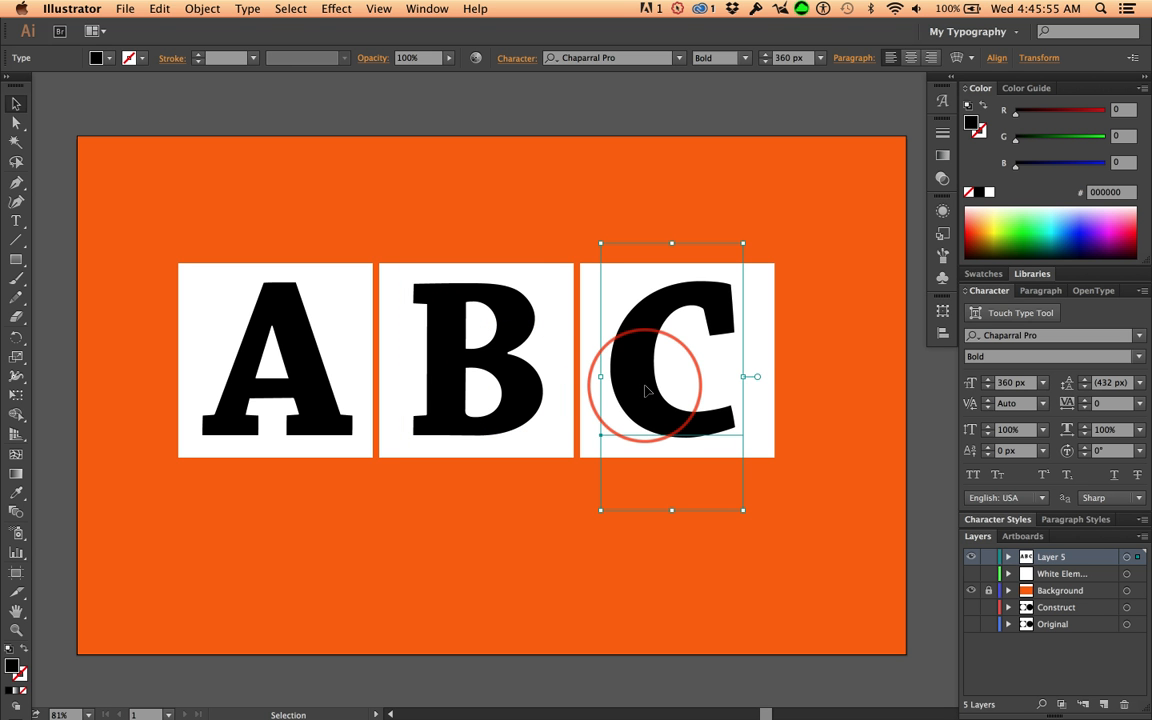
click(44, 519)
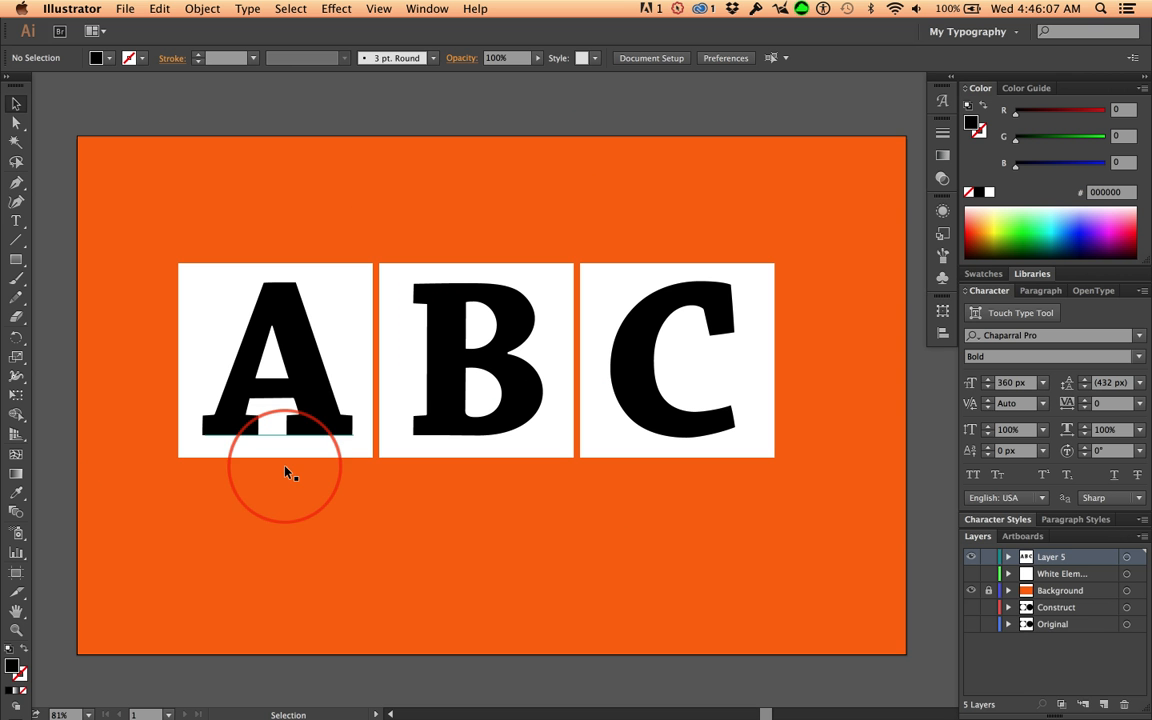
Duplicate Layer 5 and rename the original layer "Text"
drag(1065, 559, 1104, 704)
double_click(1055, 574)
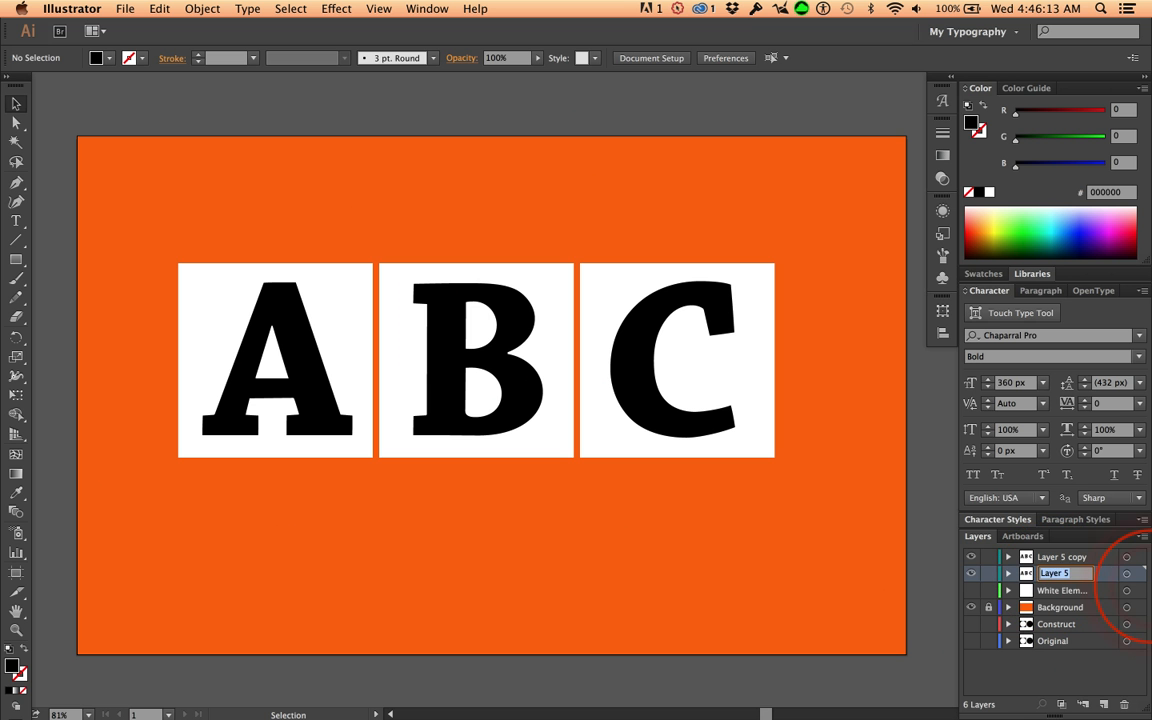
text(Text)
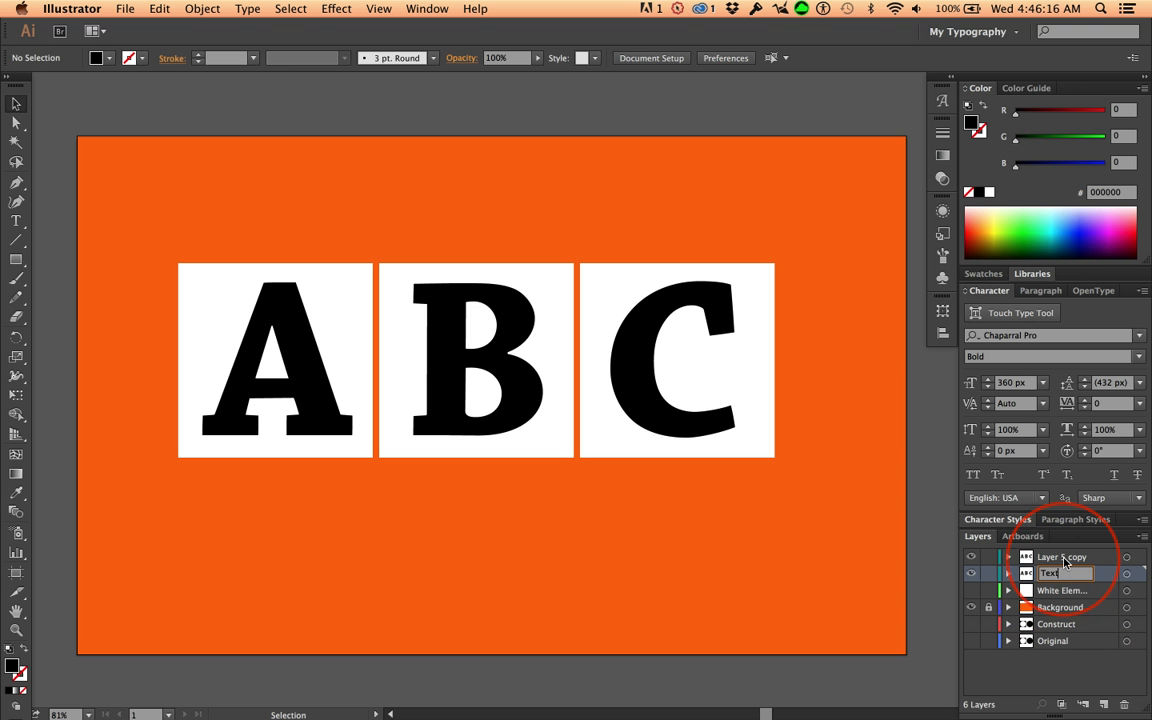
Rename the duplicated layer "Shapes" and hide the Text layer
double_click(1063, 558)
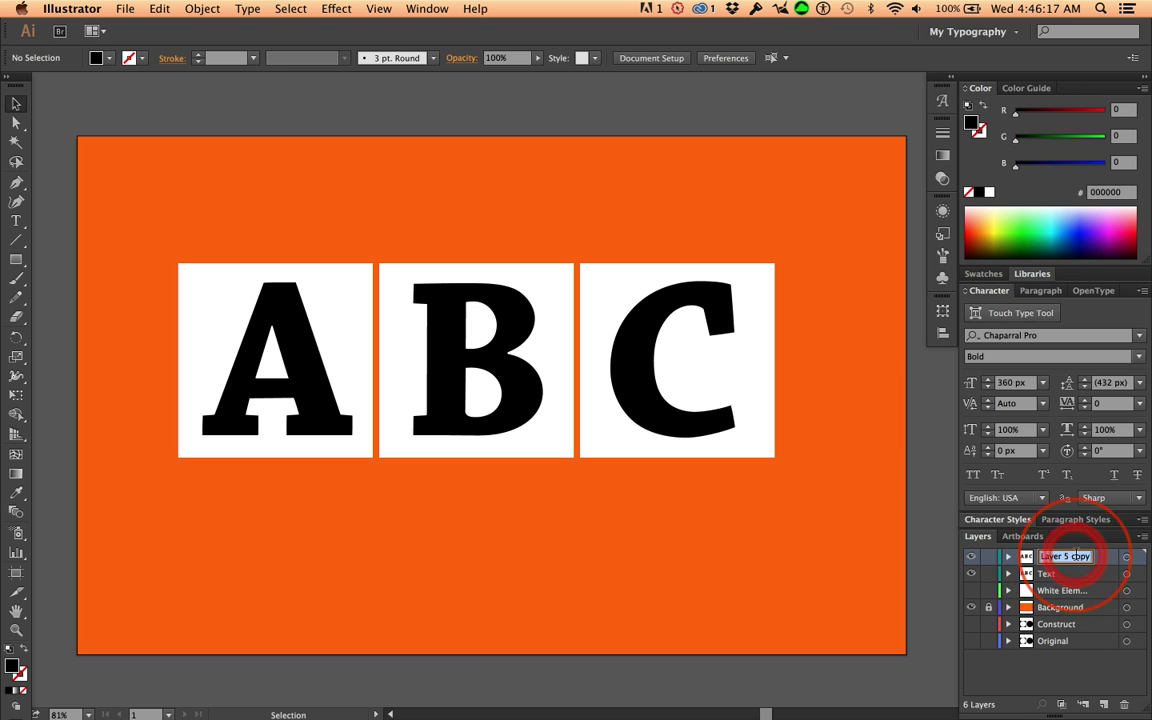
text(Shapes)
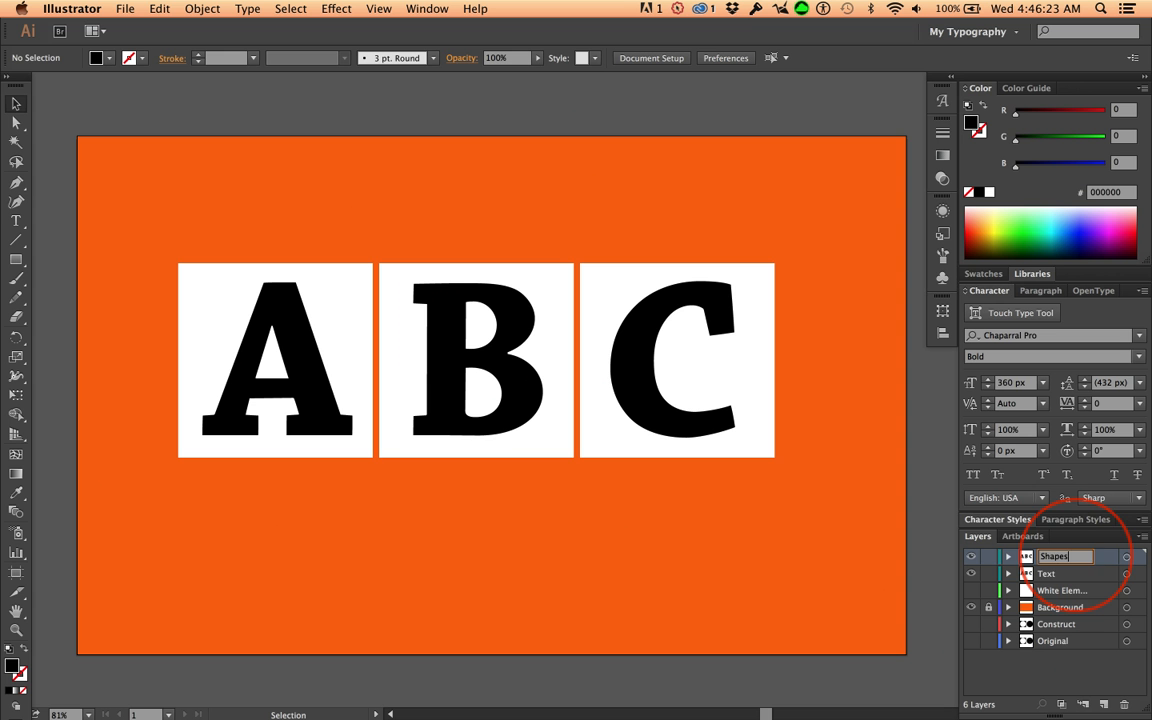
click(971, 576)
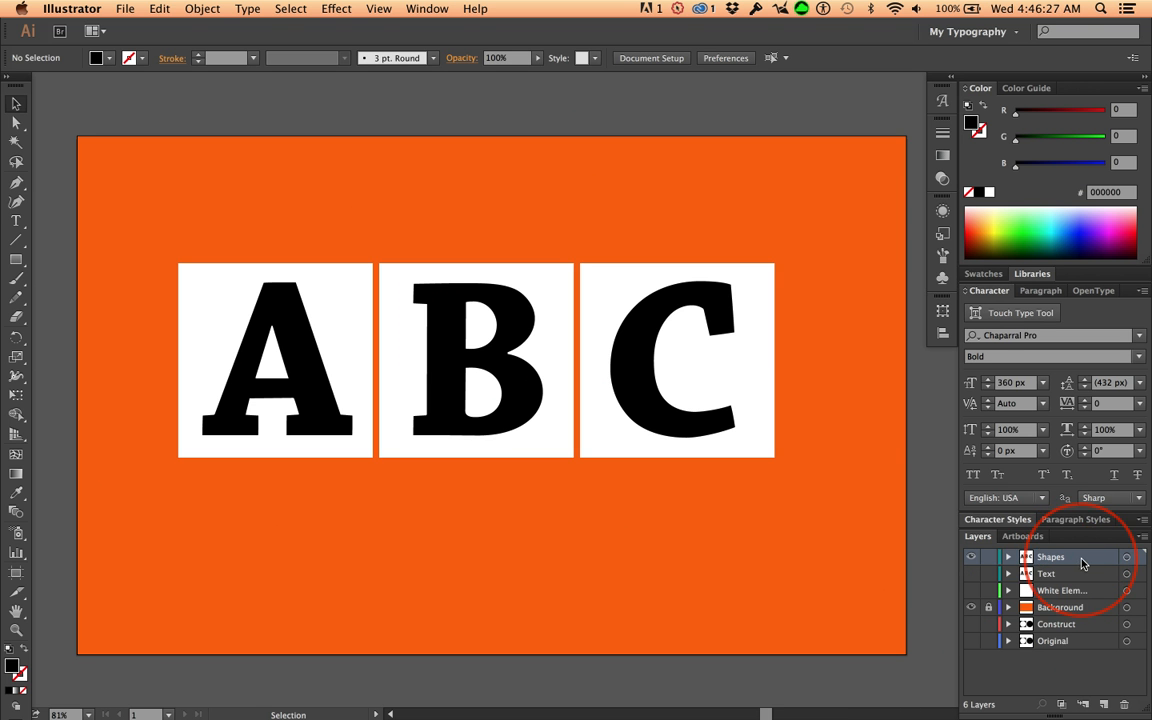
Convert the live letters A, B and C on the Shapes layer to outlines
click(318, 330)
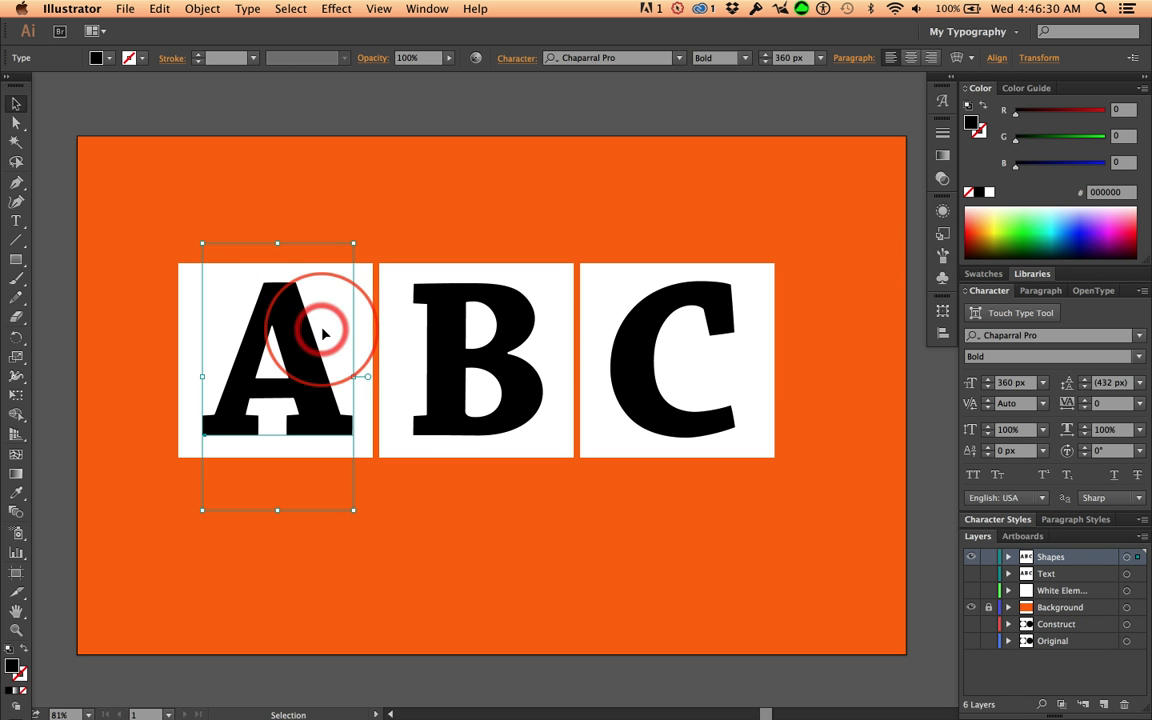
key(shift)
shift+click(441, 347)
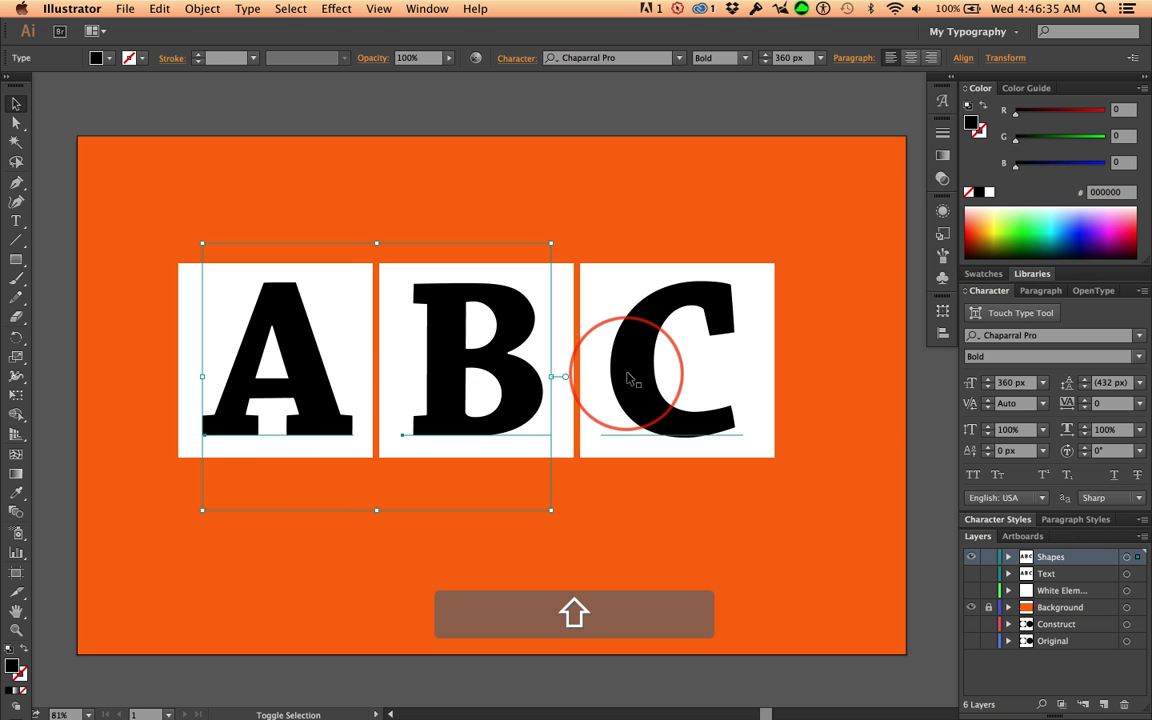
shift+click(663, 368)
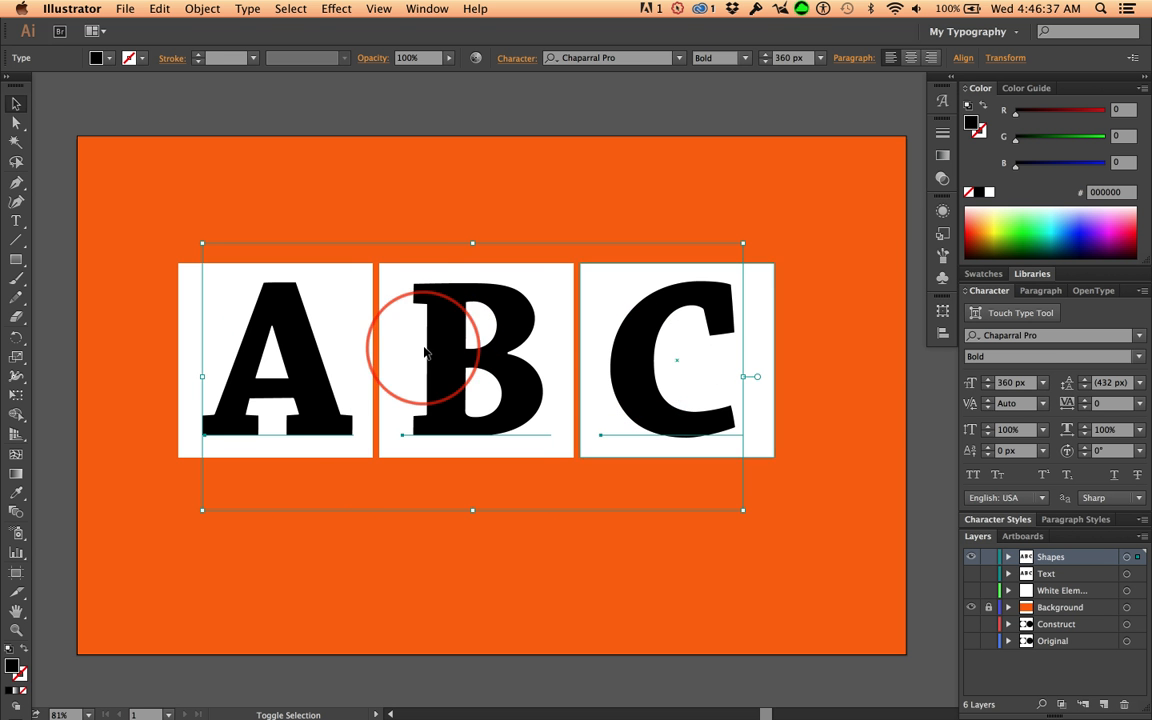
click(250, 9)
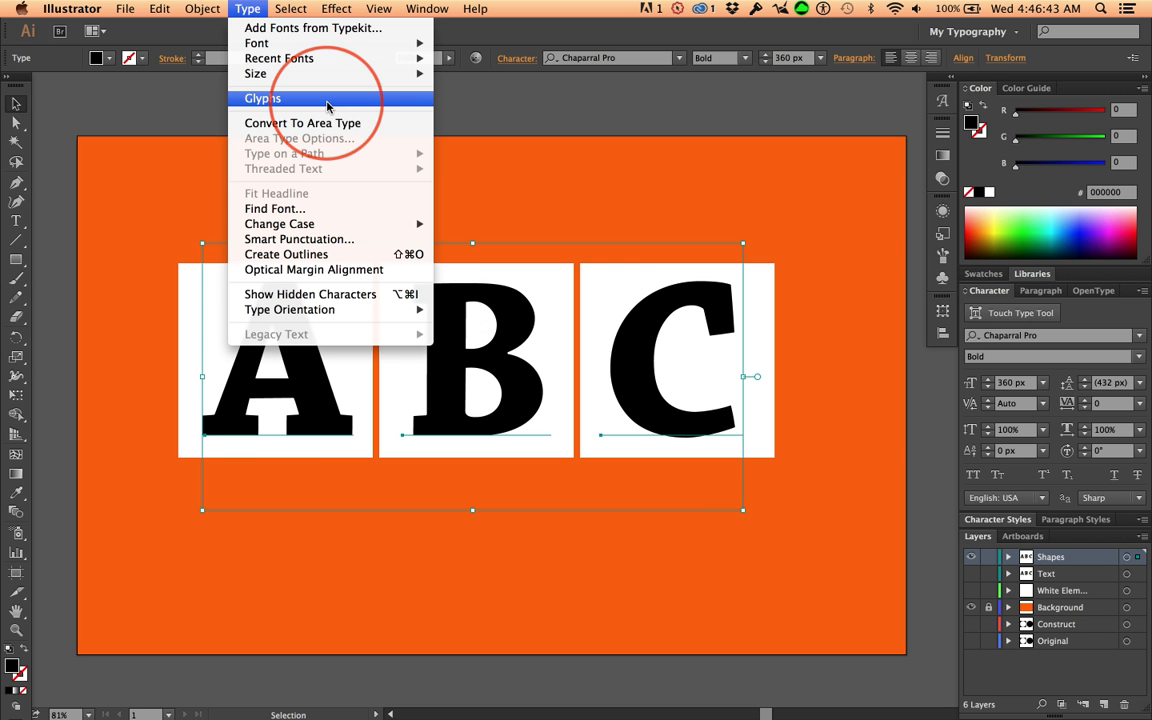
click(414, 256)
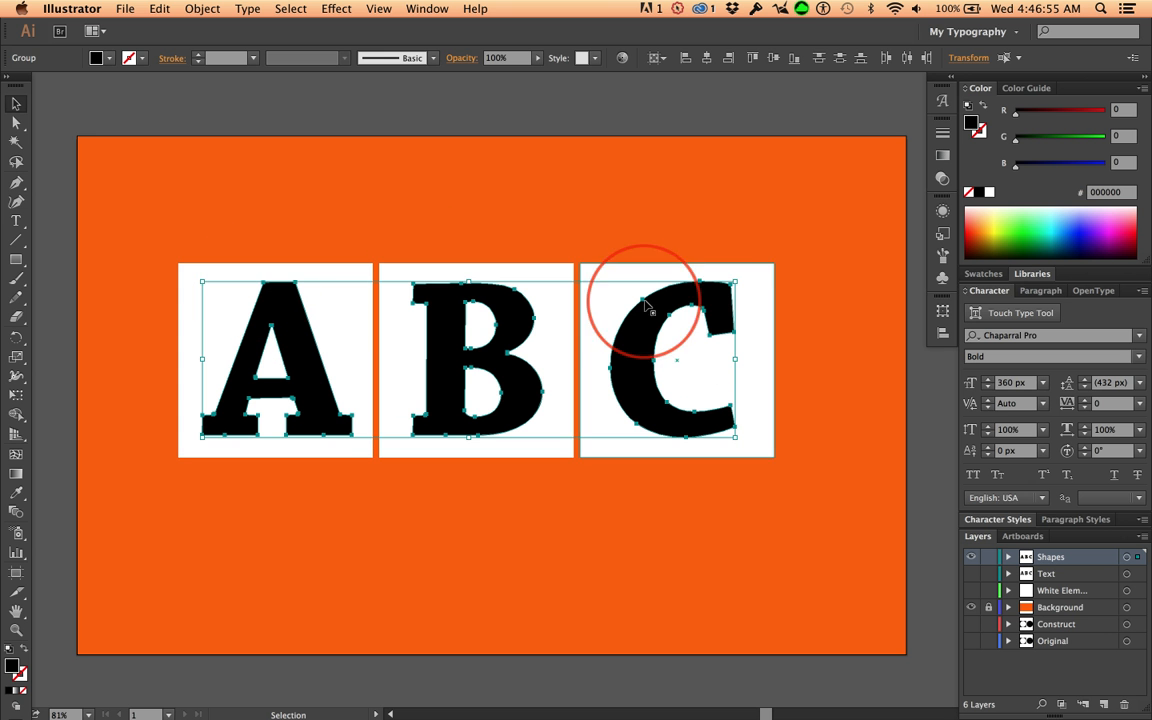
drag(298, 448, 393, 386)
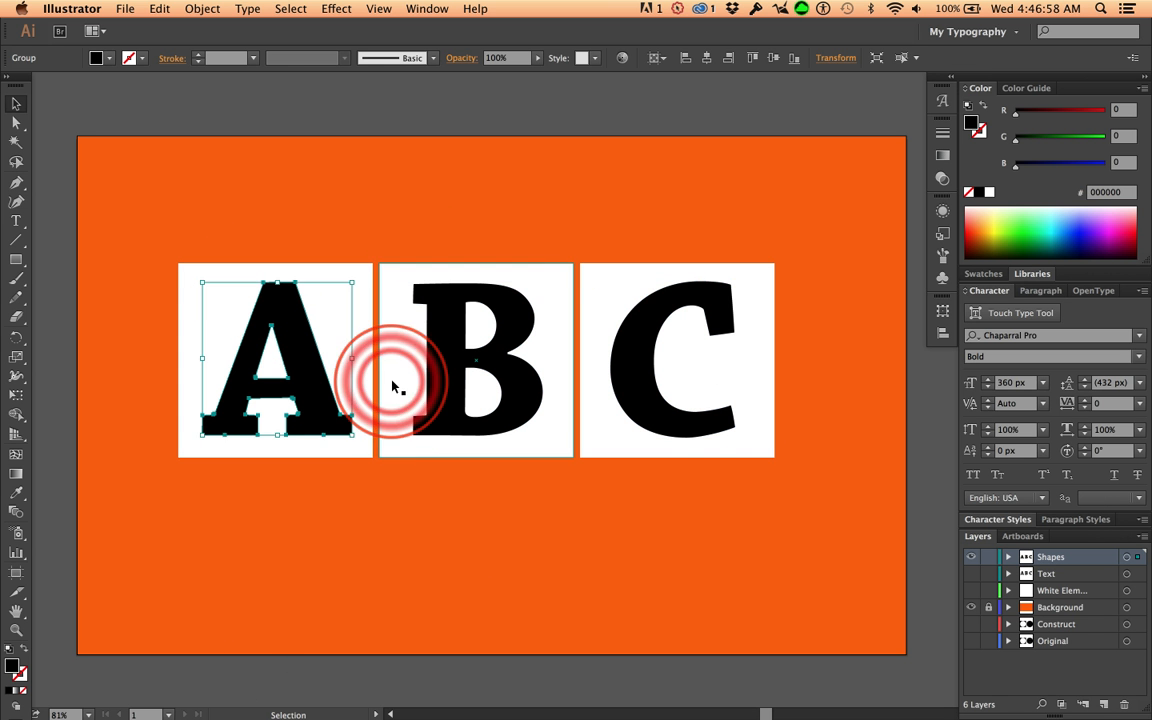
click(450, 373)
click(639, 371)
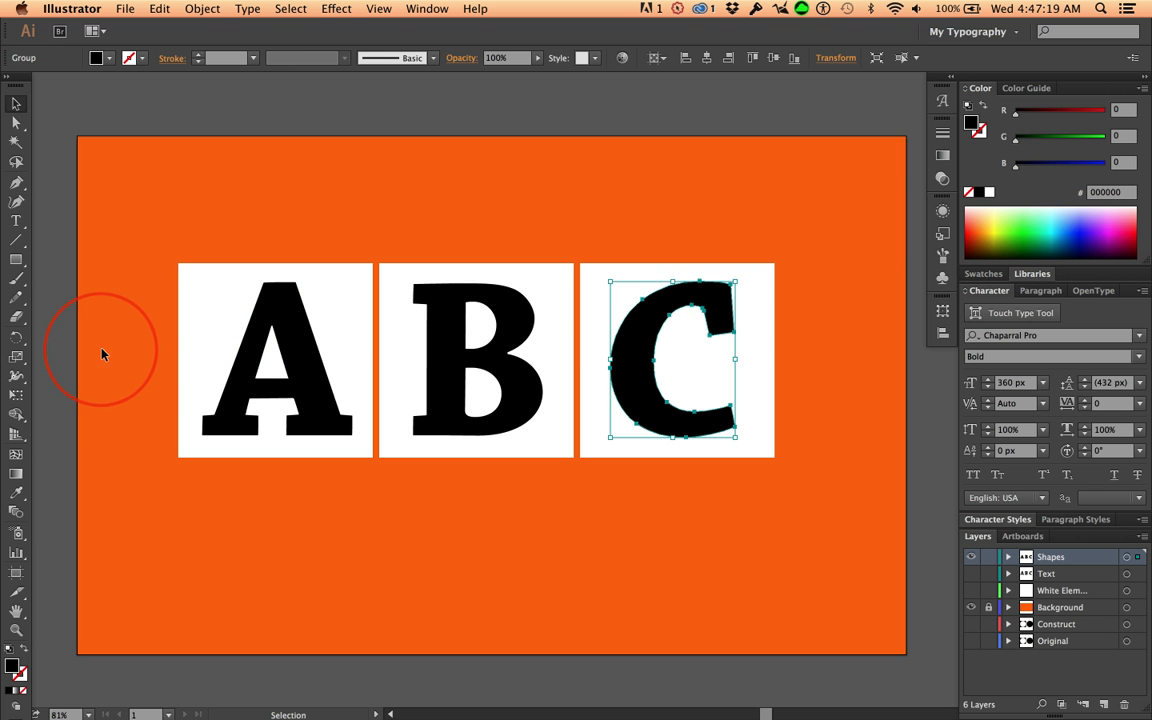
Cut the outlined letters A, B and C out of their white squares with the Shape Builder tool
drag(103, 352, 840, 373)
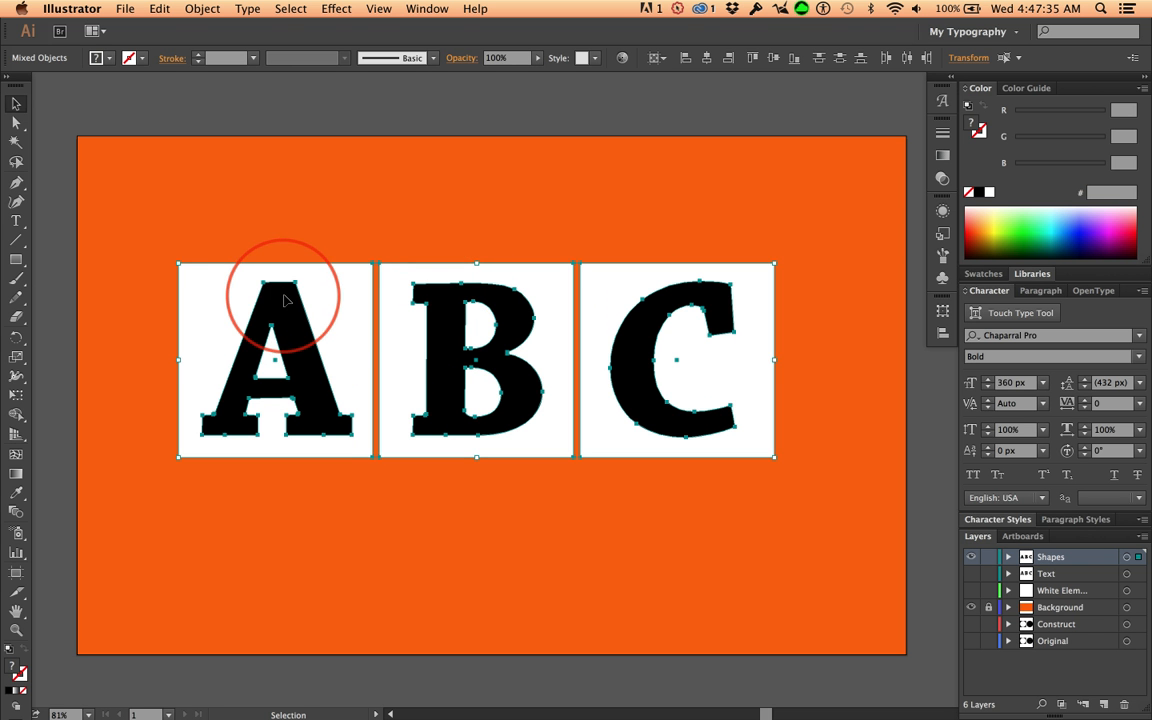
click(19, 416)
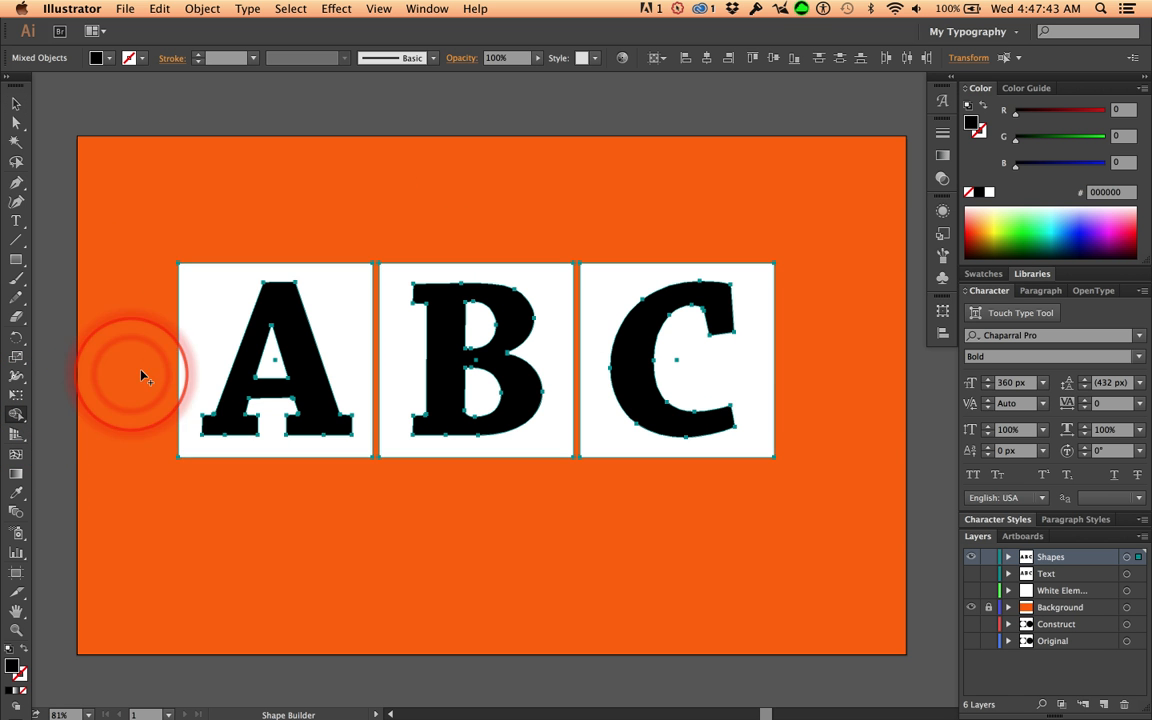
key(alt)
alt+click(258, 348)
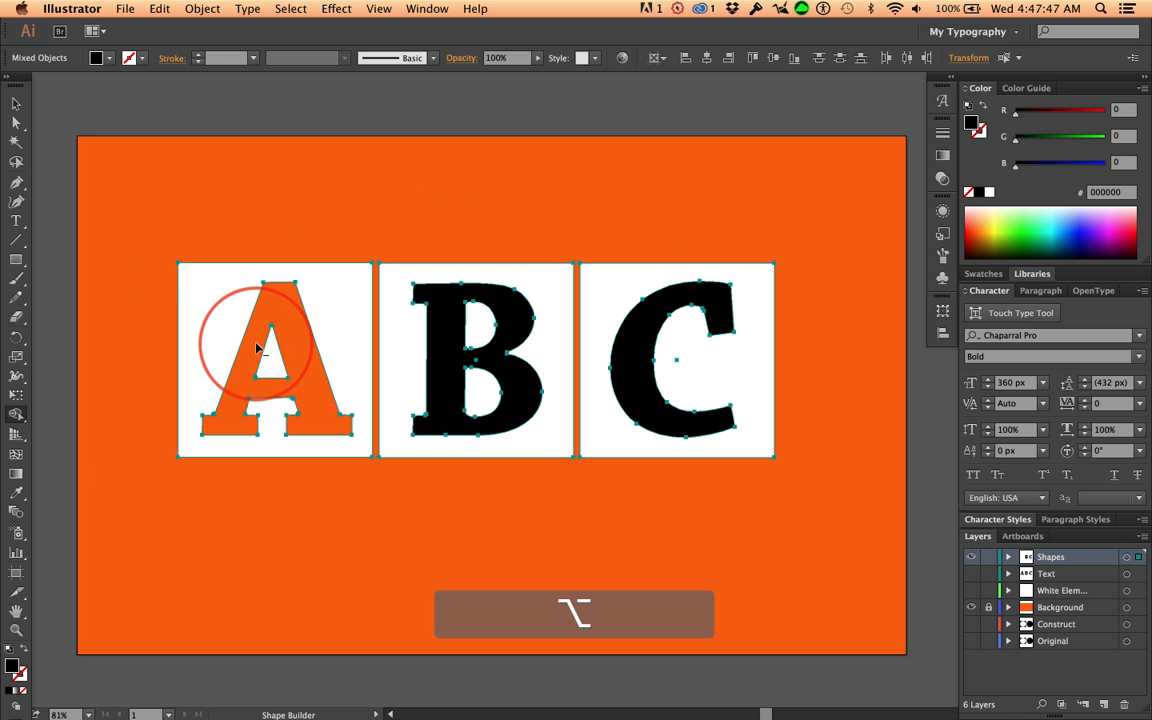
alt+click(450, 328)
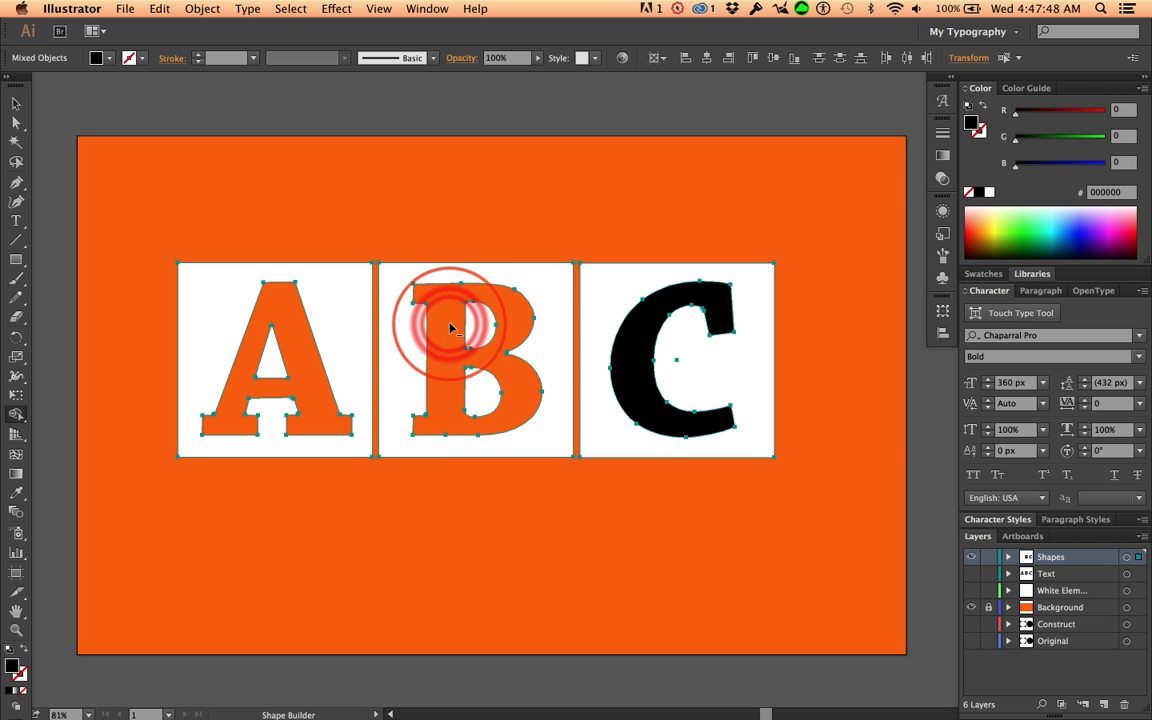
alt+click(640, 337)
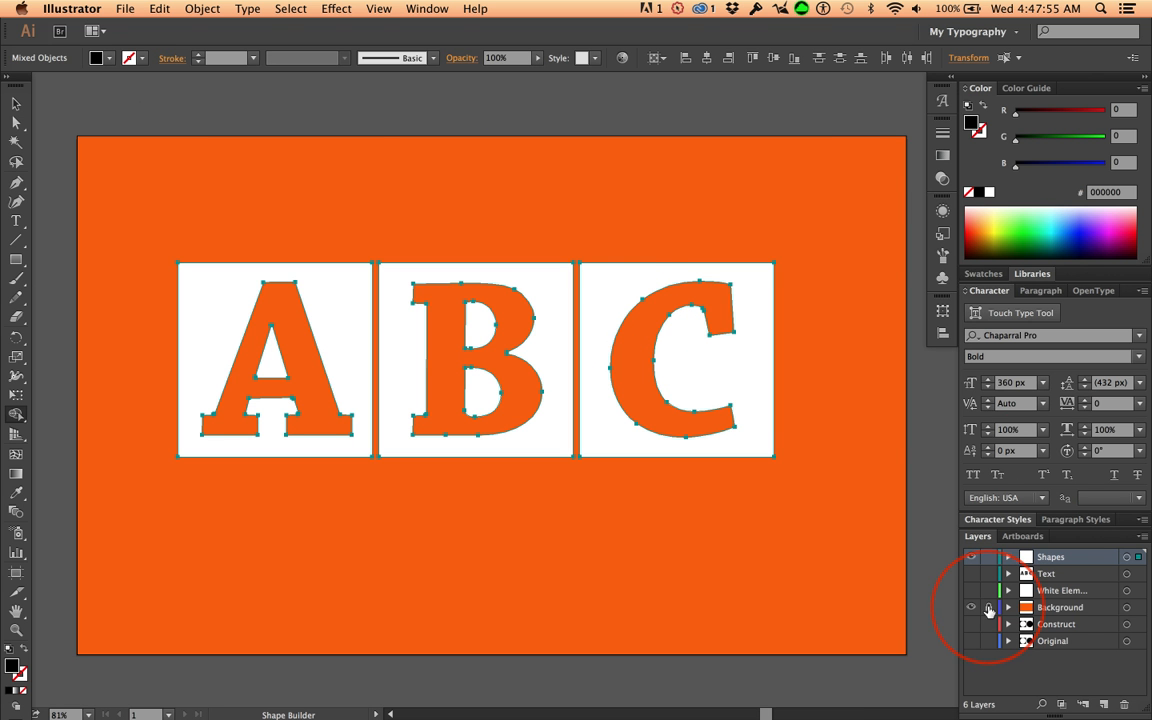
Unlock the Background layer and set its orange rectangle's fill to the blue R=46 G=49 B=146 swatch
click(1074, 612)
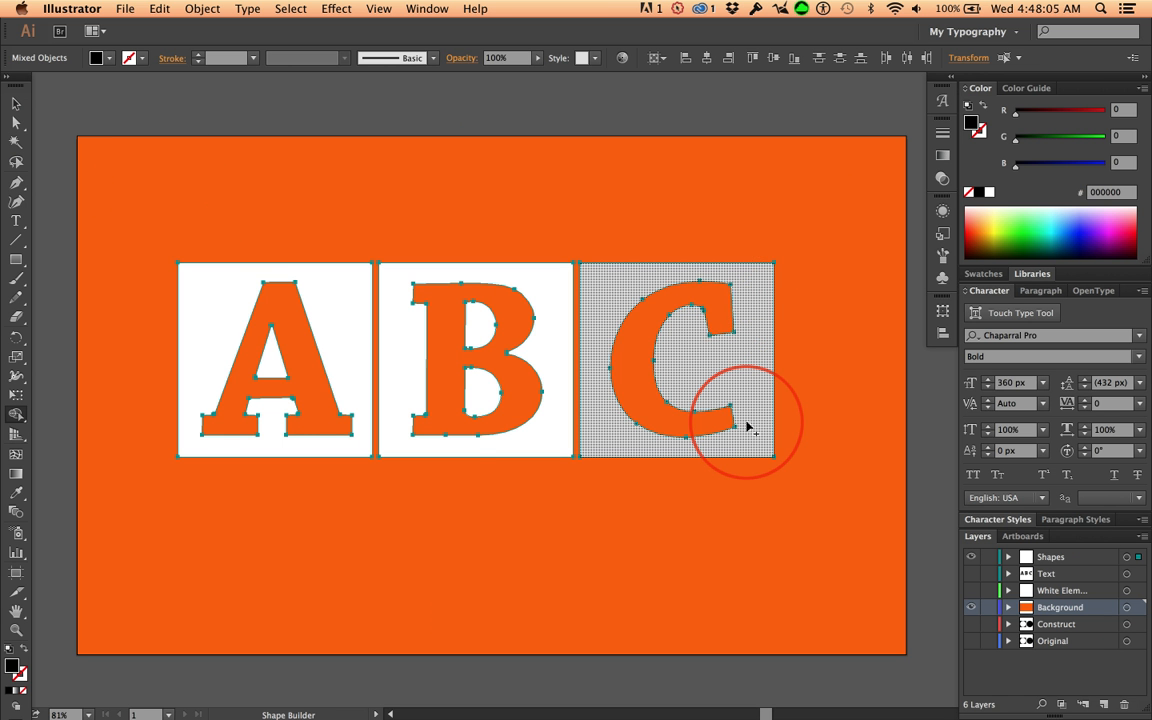
key(alt+super+2)
click(105, 152)
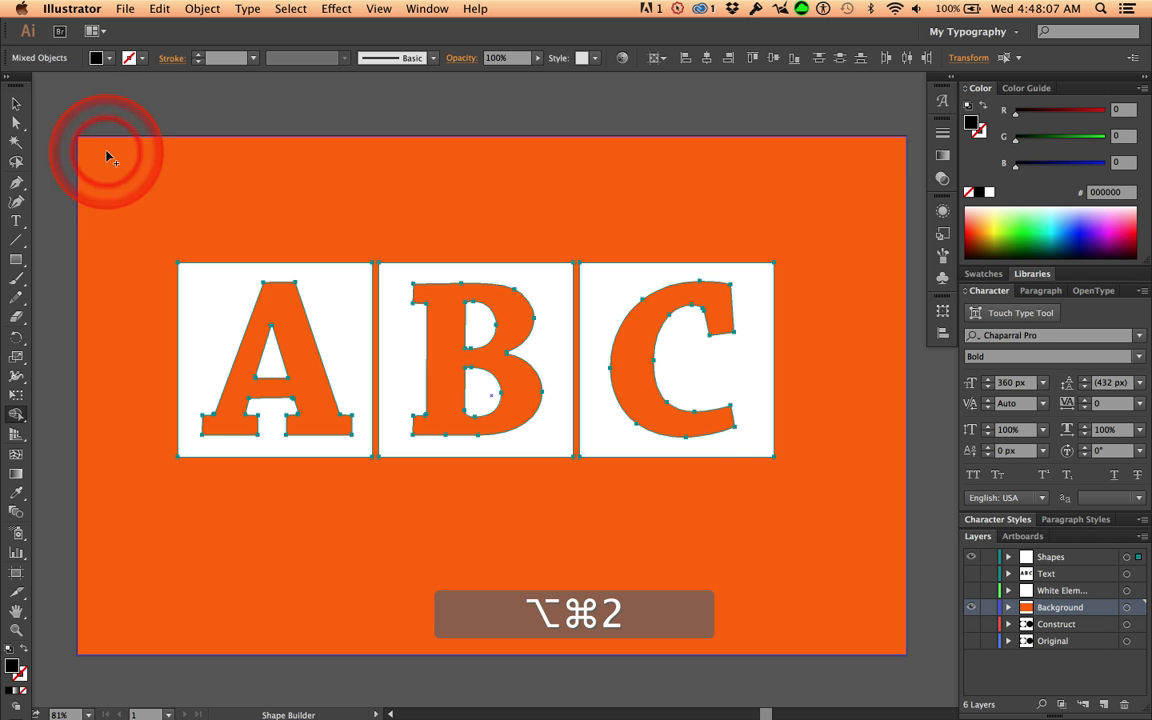
click(97, 157)
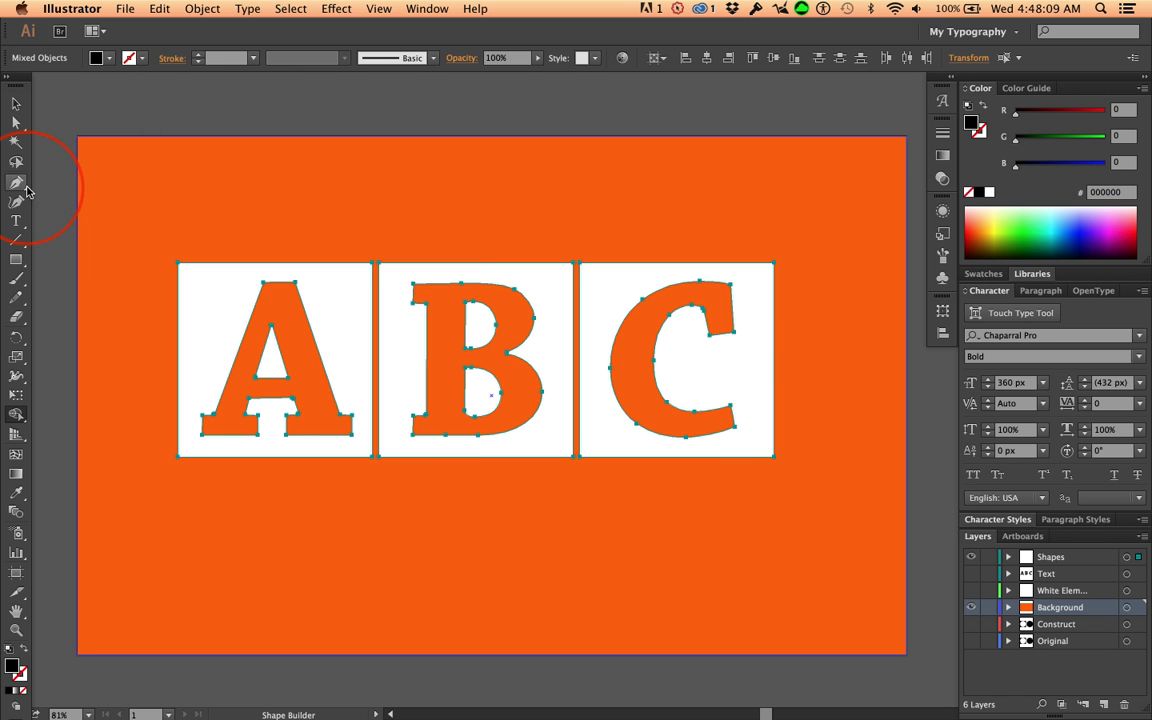
click(16, 103)
click(80, 145)
click(90, 152)
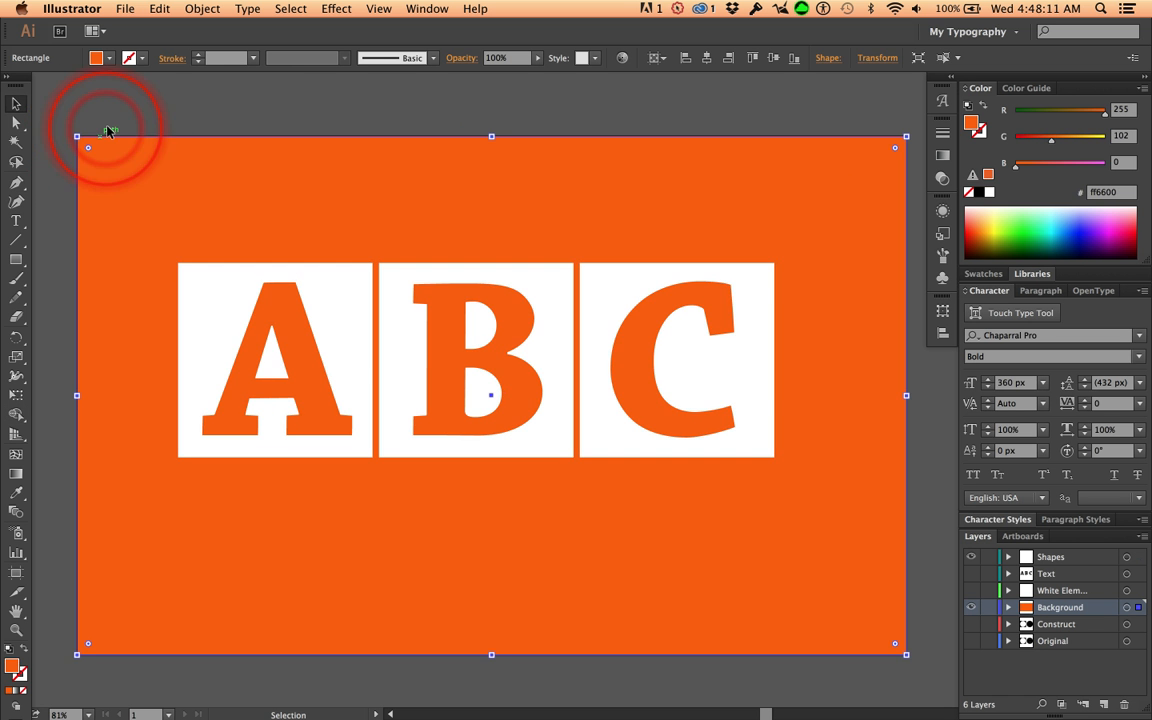
click(110, 60)
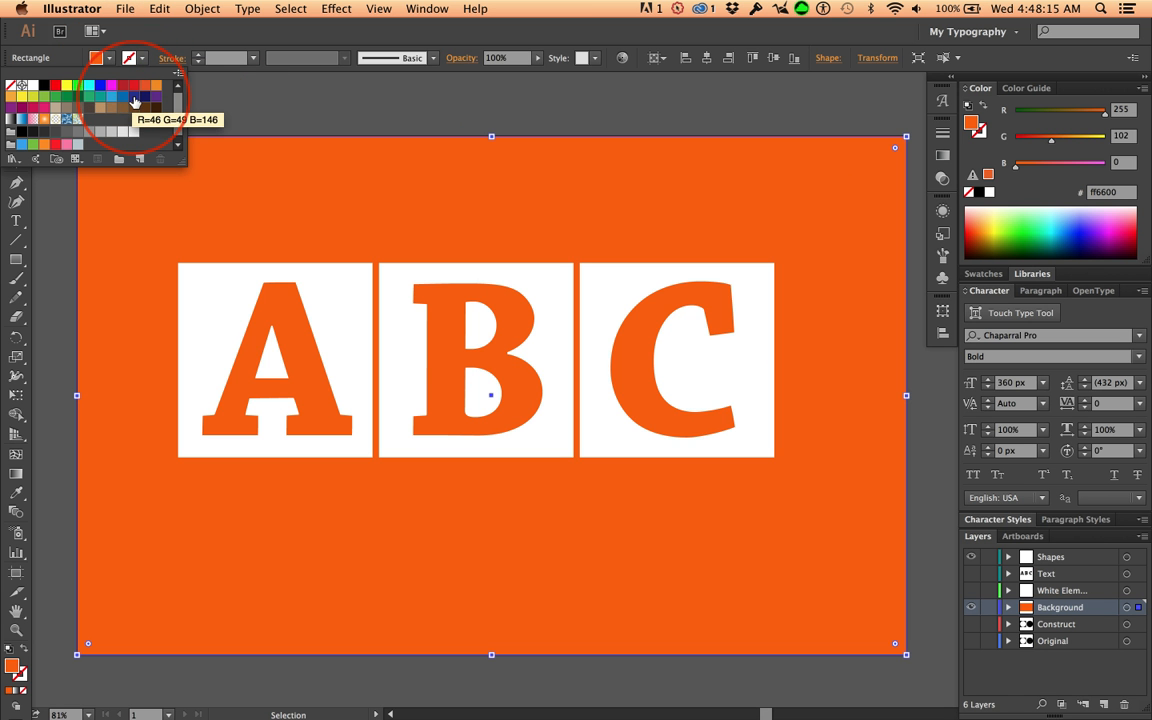
click(134, 96)
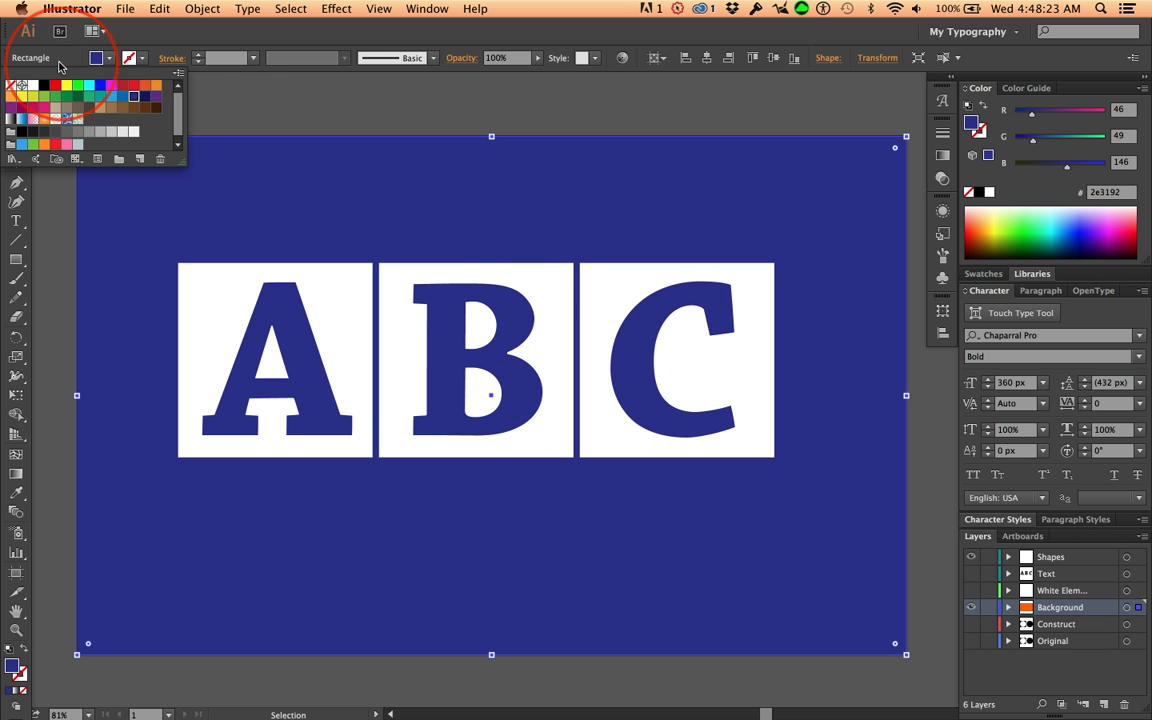
click(110, 62)
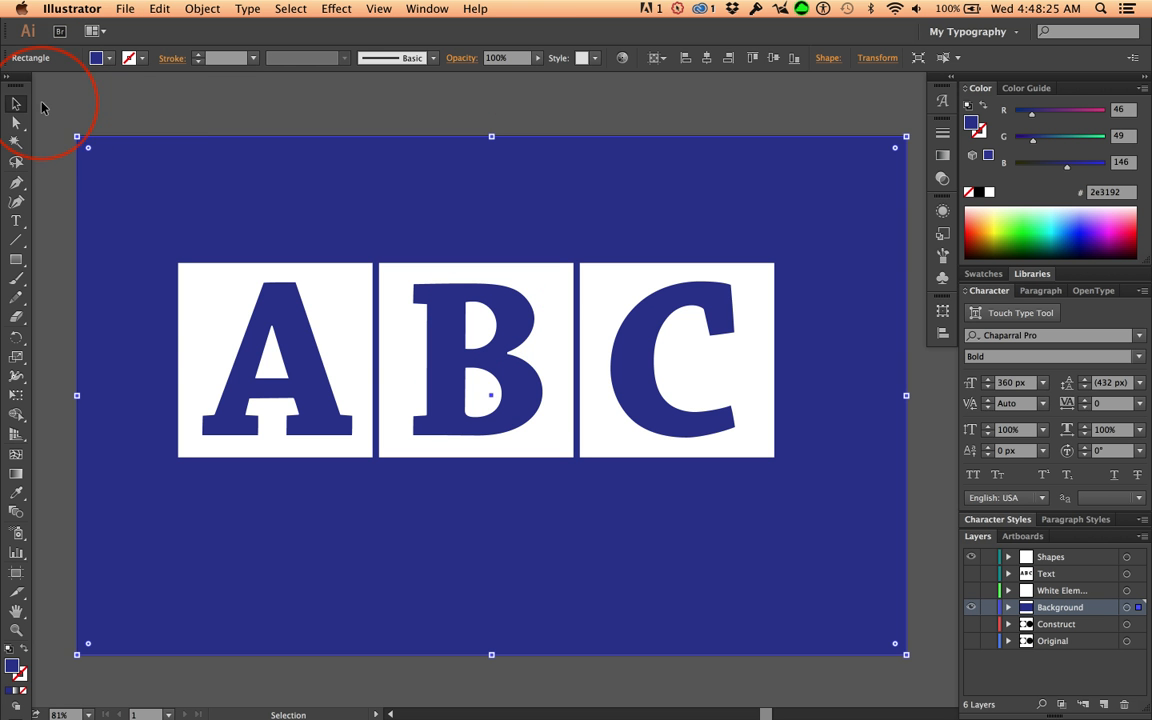
Check that the counters of the letters A and B are separate shapes by selecting them individually with the Direct Selection tool
click(16, 124)
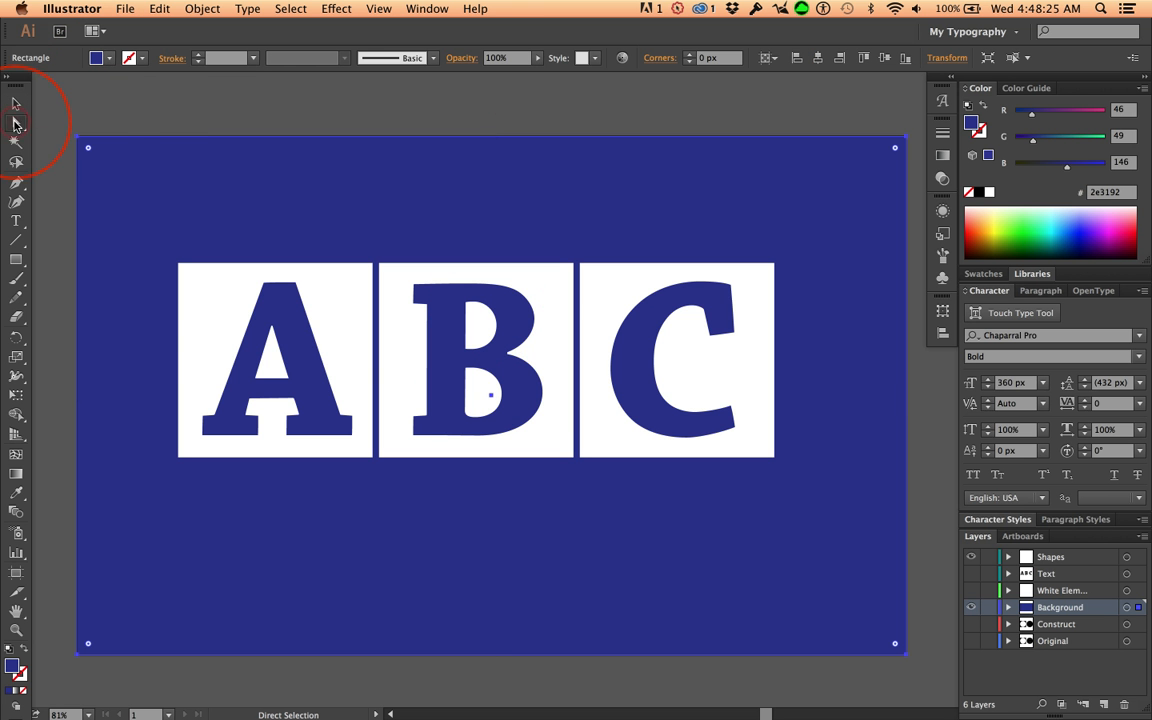
click(273, 358)
click(273, 358)
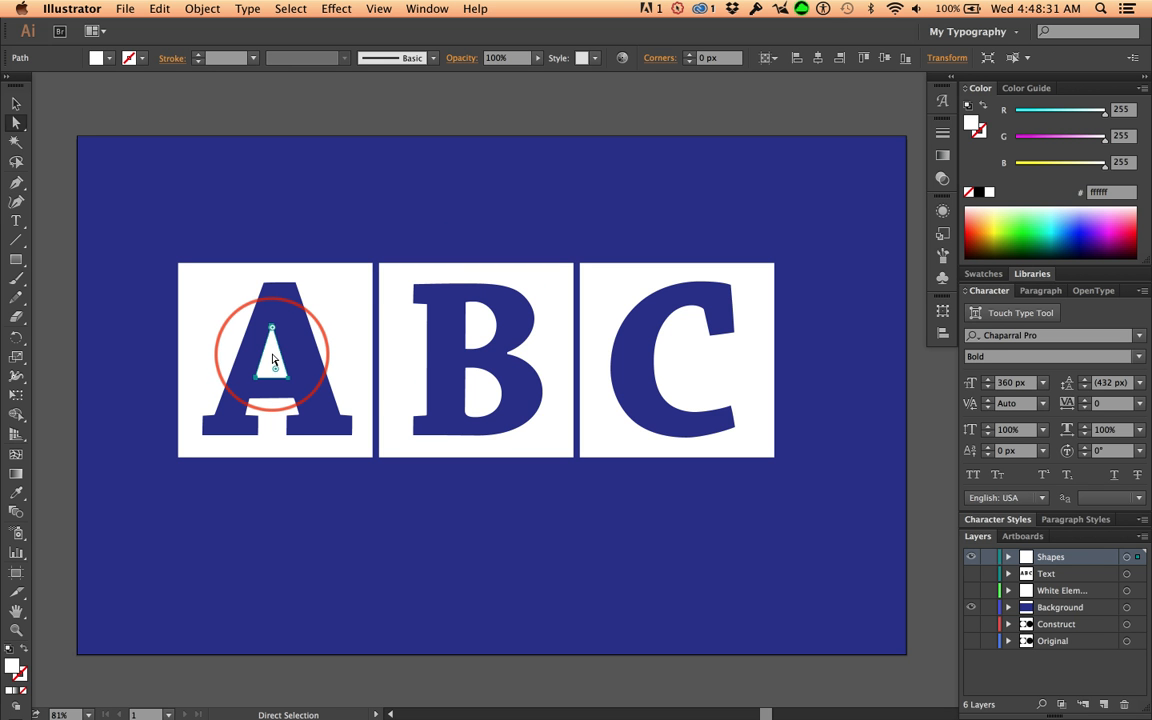
click(476, 327)
shift+click(476, 401)
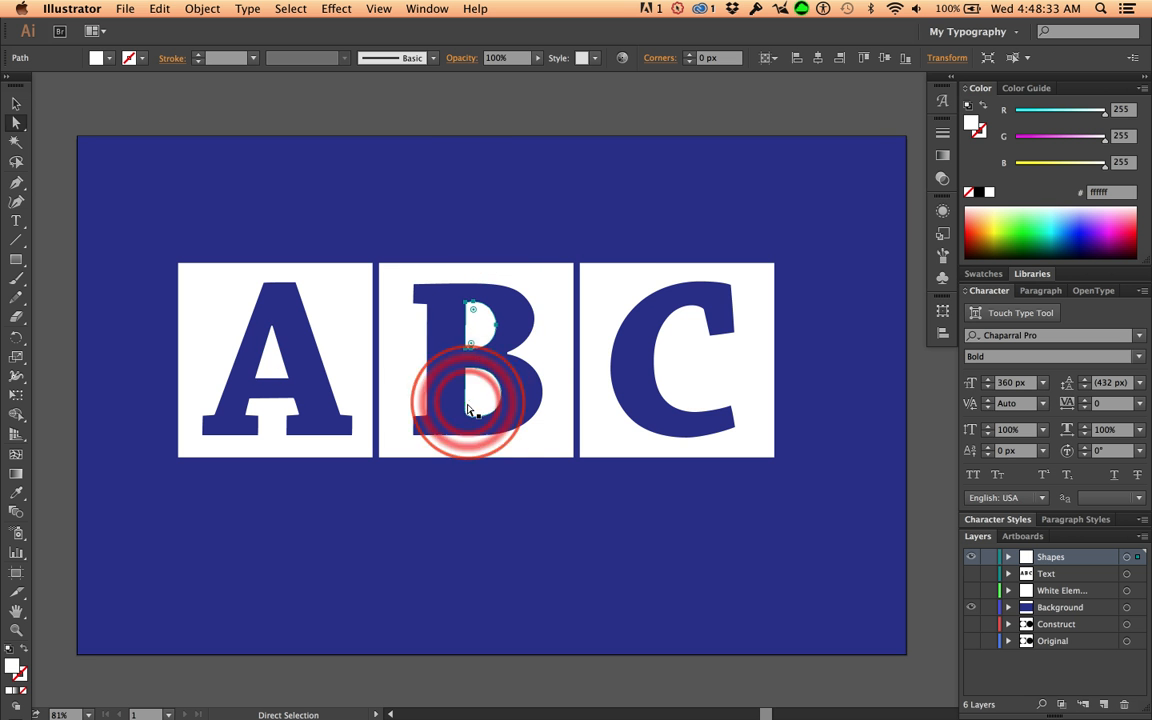
click(482, 398)
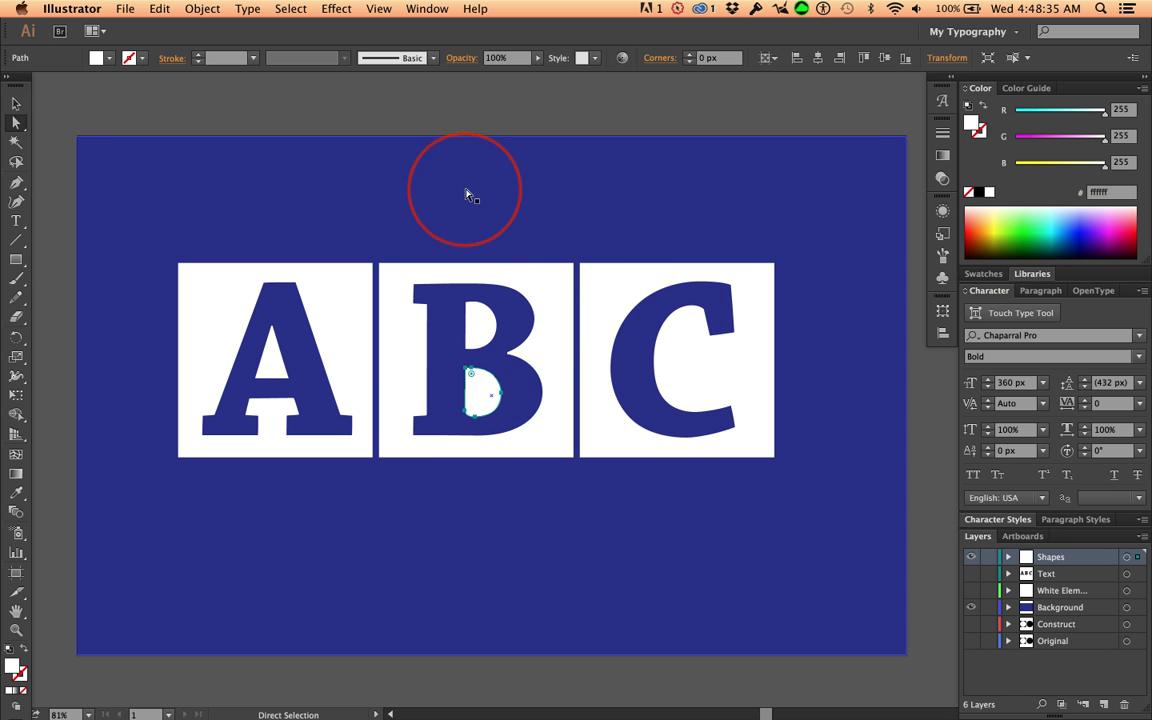
click(15, 103)
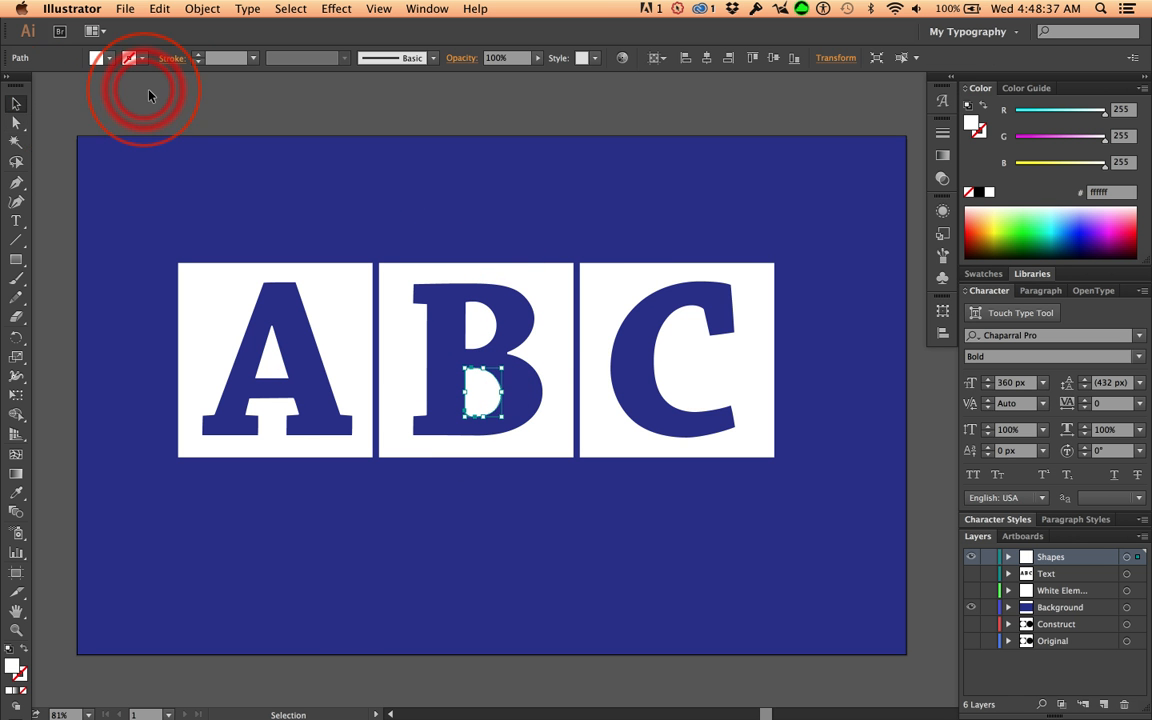
click(151, 91)
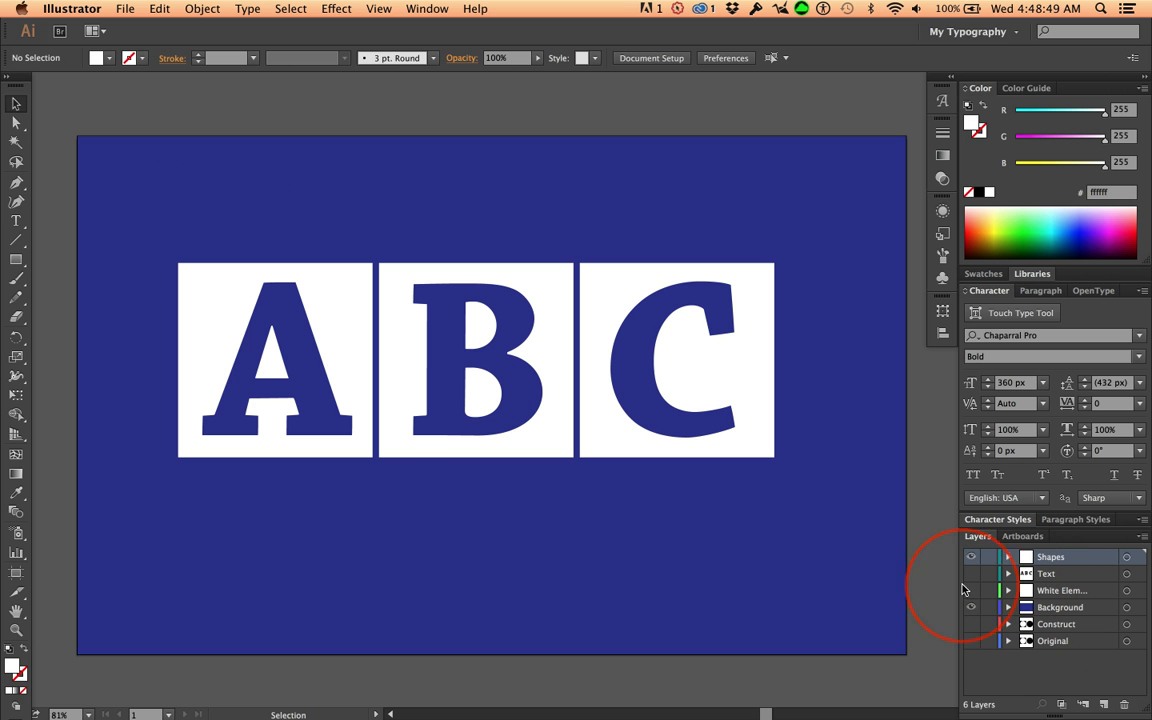
Undo the background rectangle's blue fill and lock the Background layer
key(super+z)
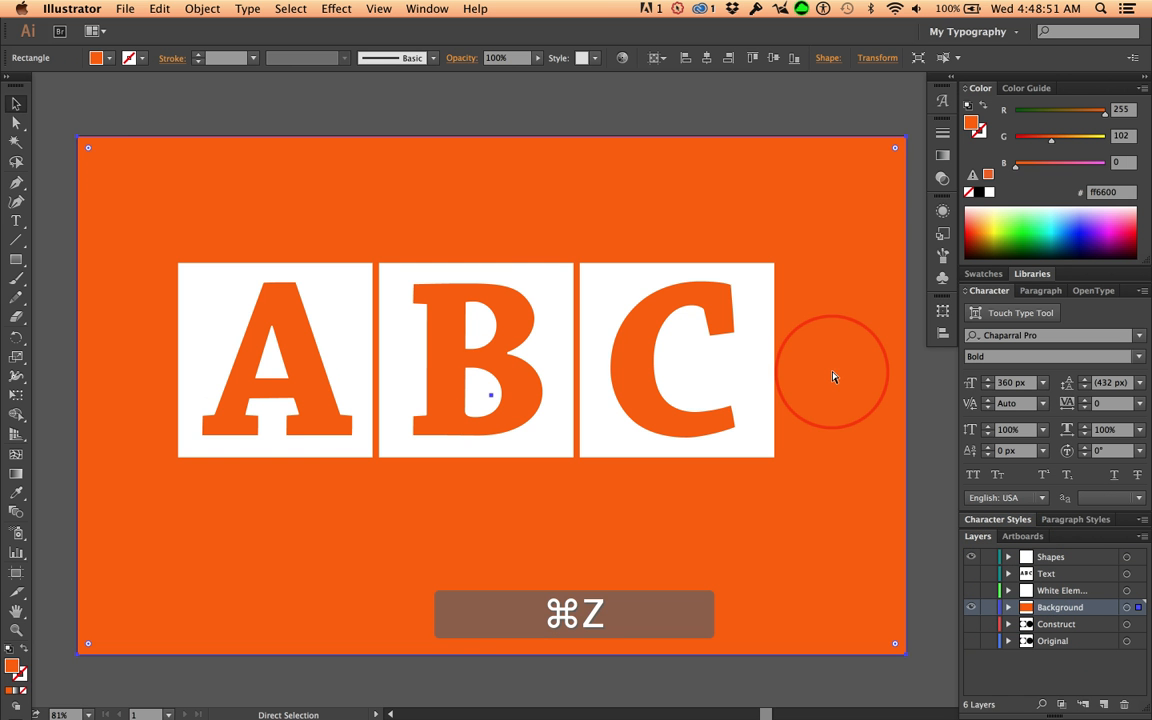
click(988, 608)
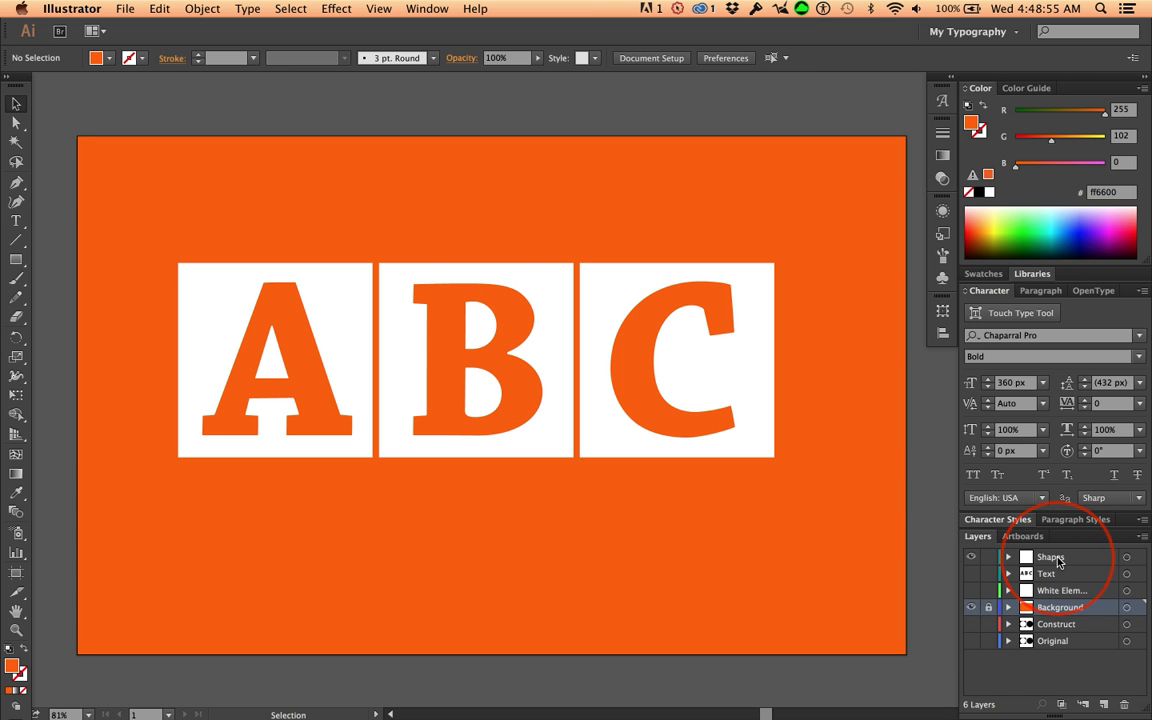
Select all the white squares and letter counters on the Shapes layer and group them
click(1052, 558)
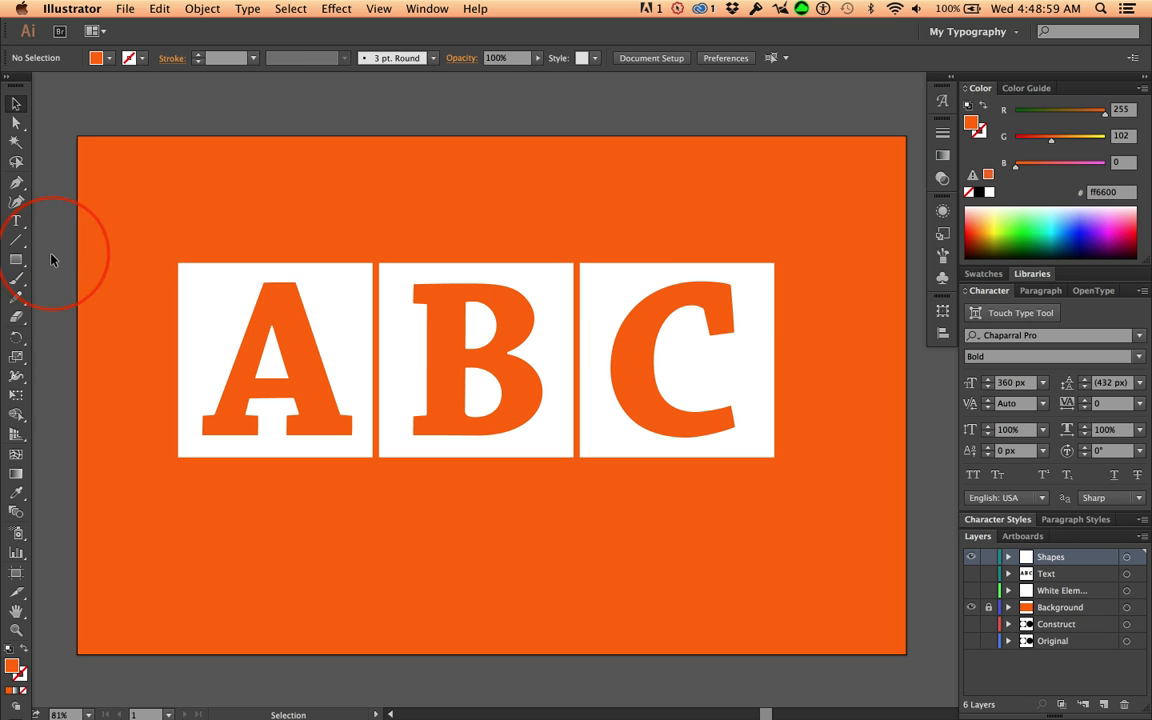
drag(52, 260, 828, 401)
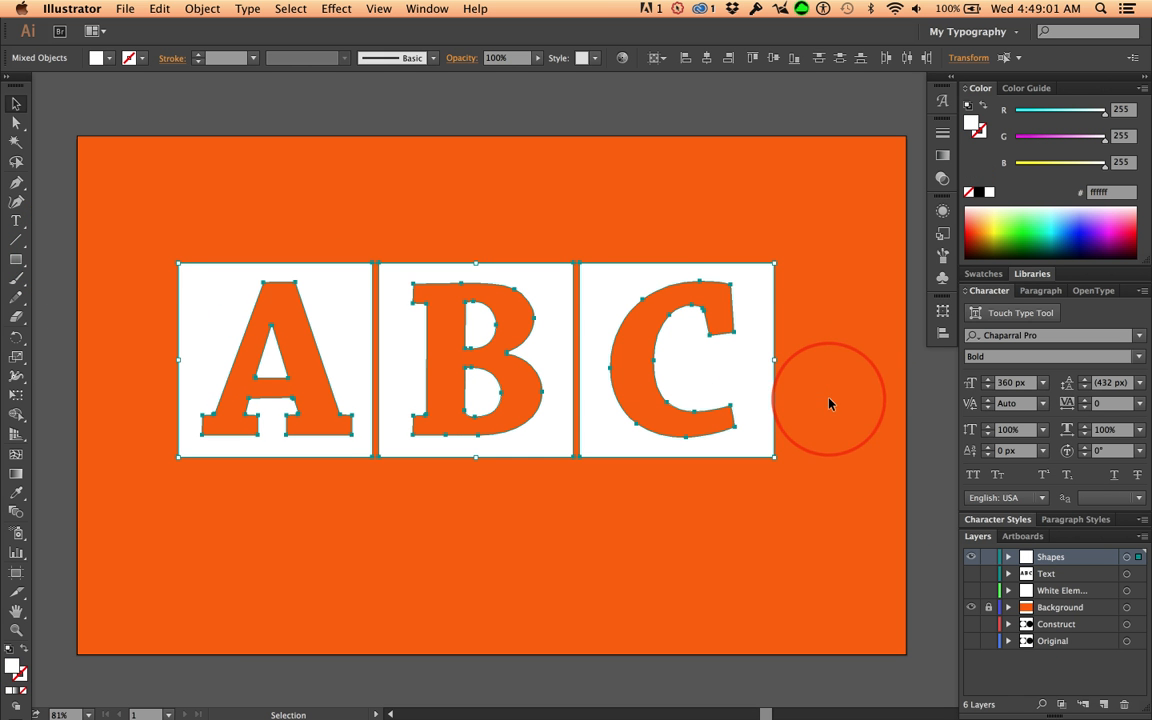
key(super+g)
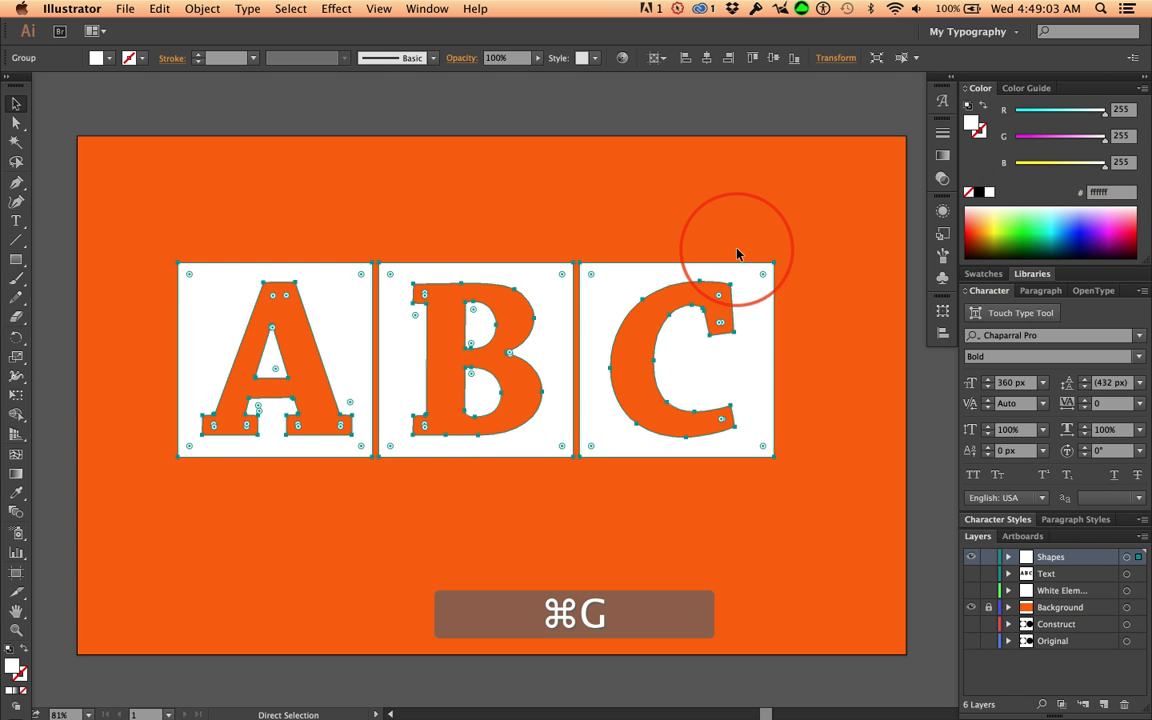
Center the ABC group horizontally and vertically on the artboard, nudge it up slightly, and deselect it
click(665, 59)
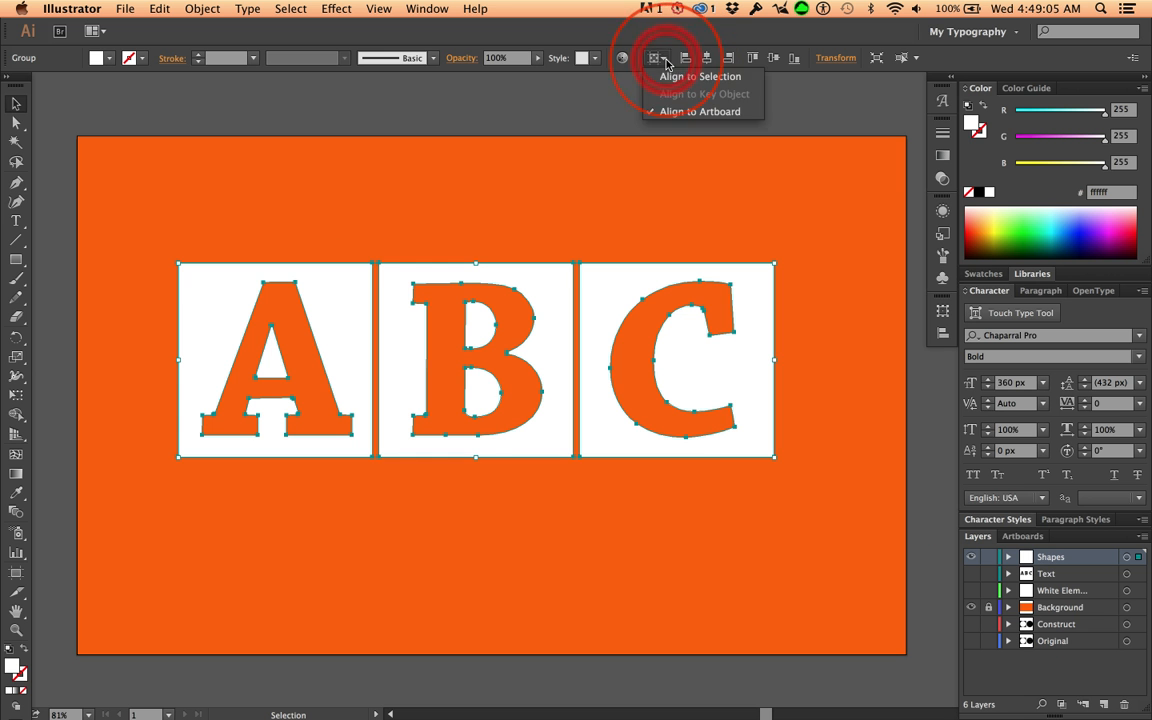
click(690, 111)
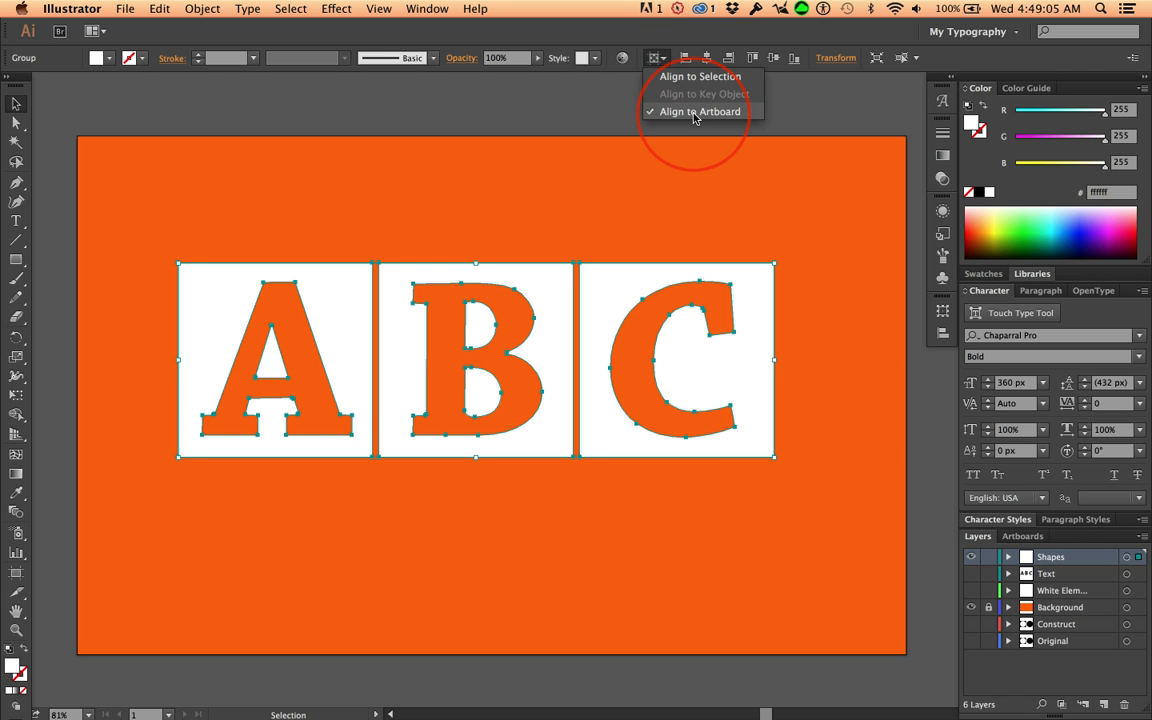
click(707, 58)
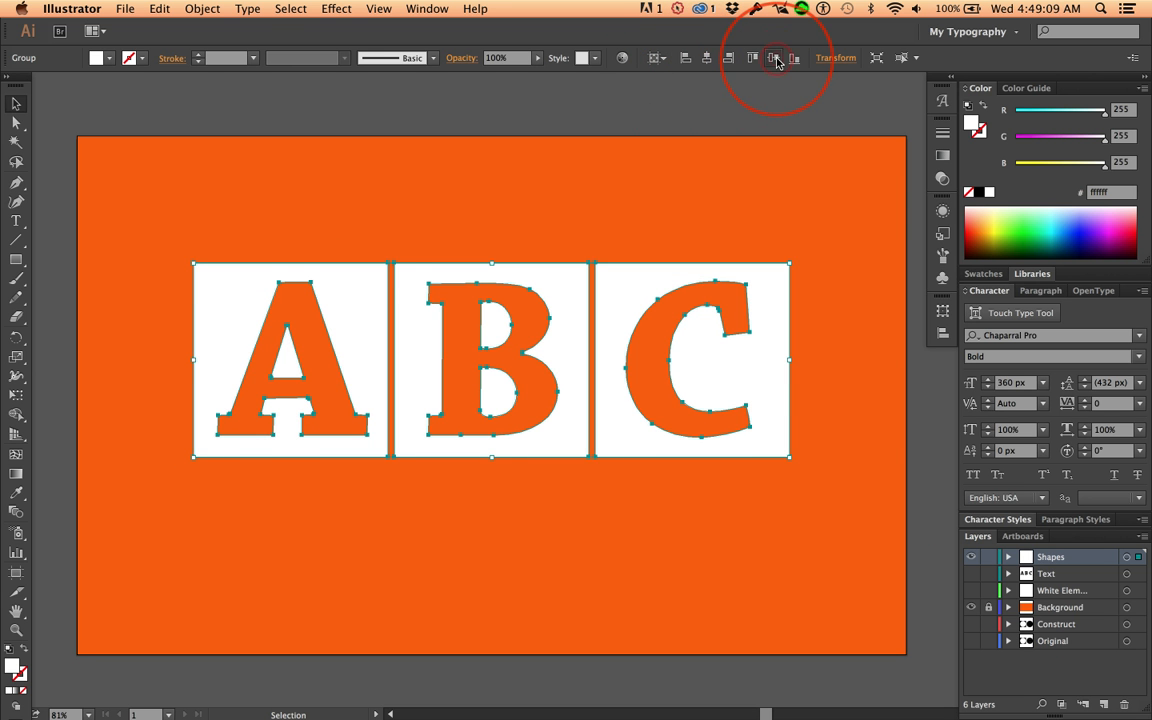
click(776, 60)
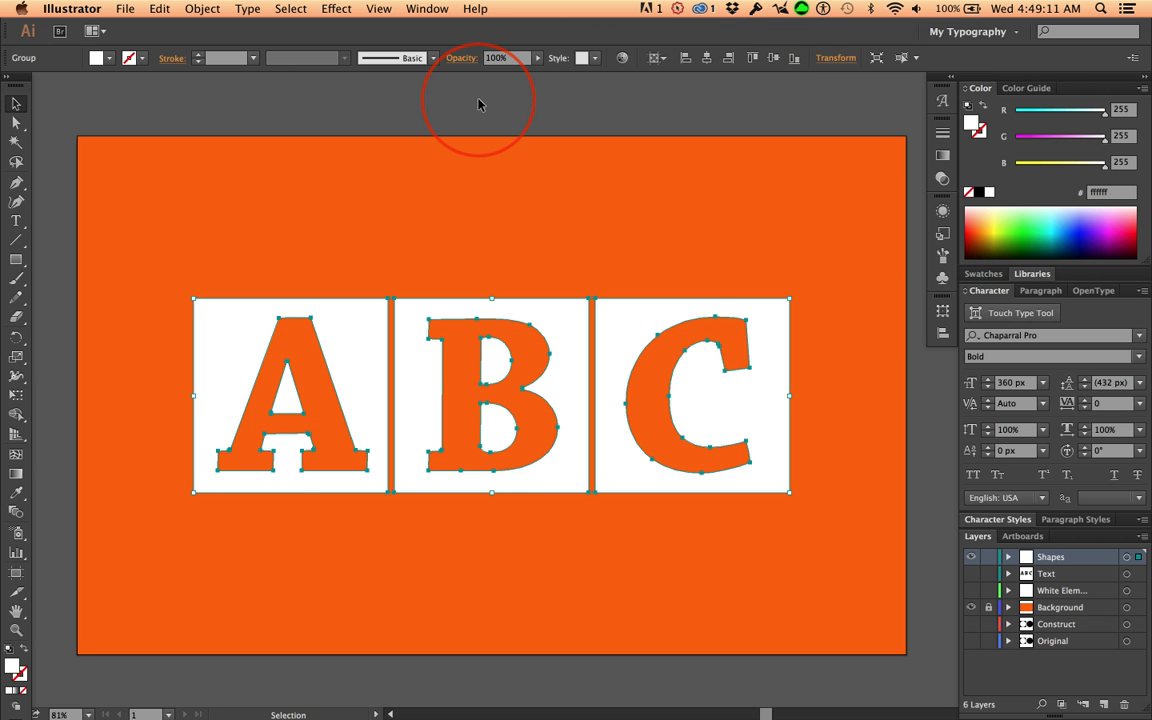
key(Up)
key(Up)
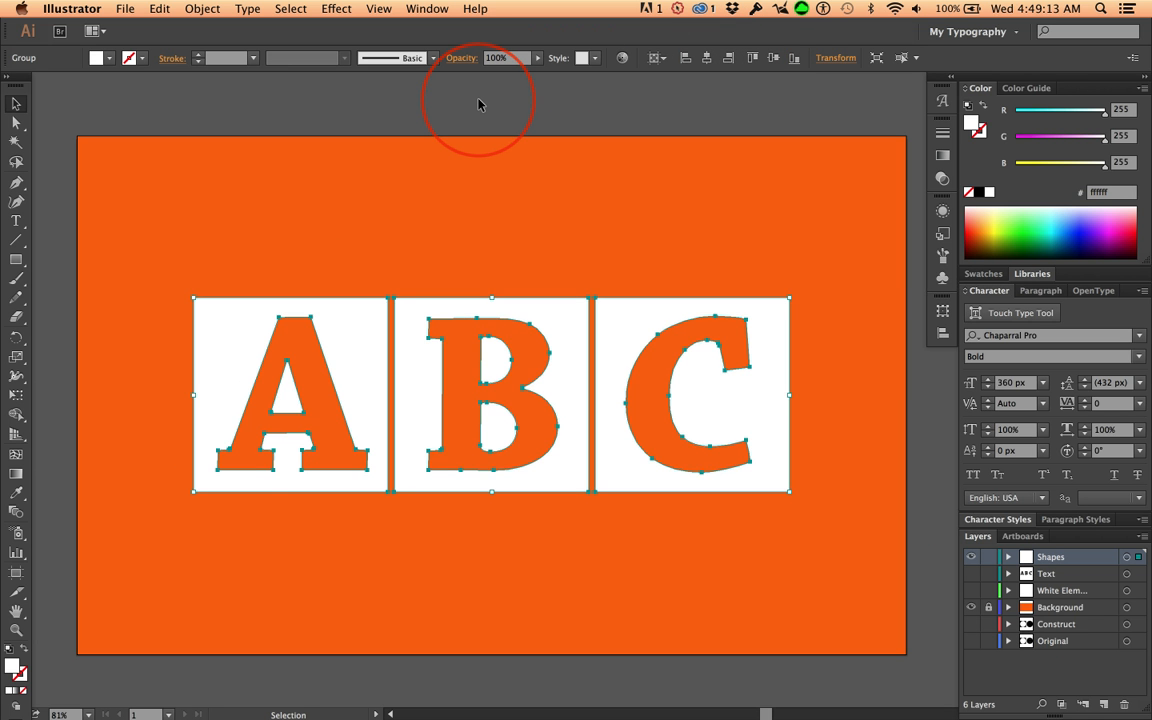
click(370, 100)
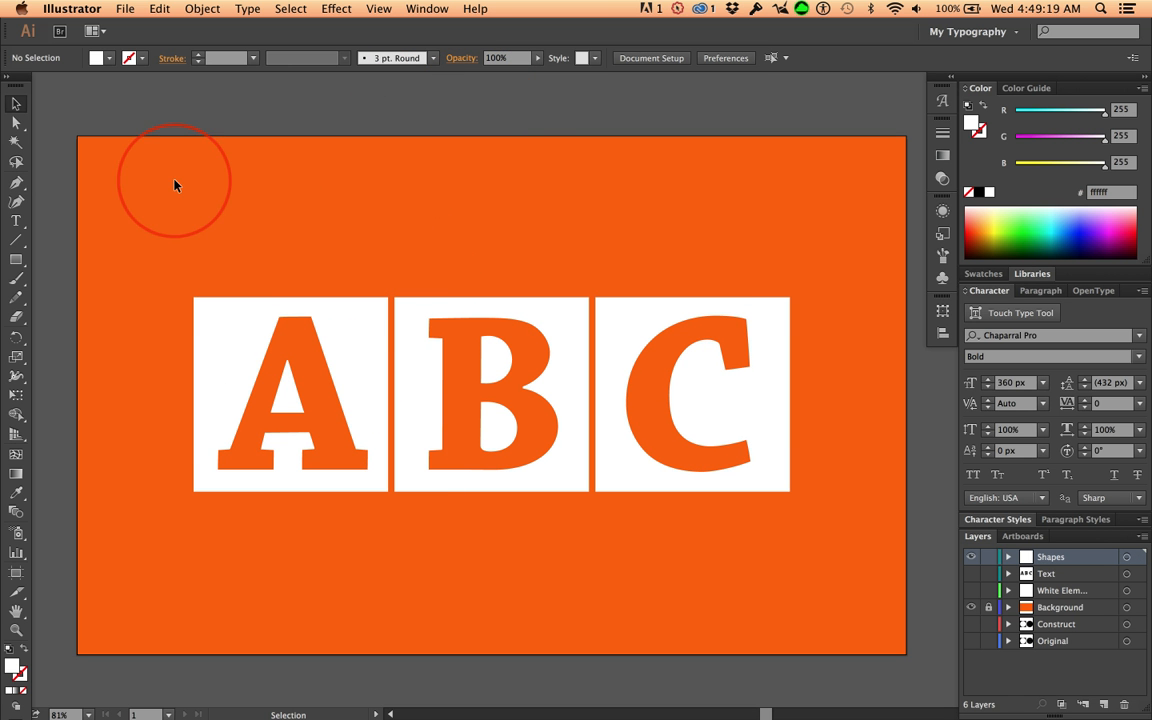
Set the fill of the orange rectangle on the Background layer to the blue R=46 G=49 B=146 swatch
click(1055, 610)
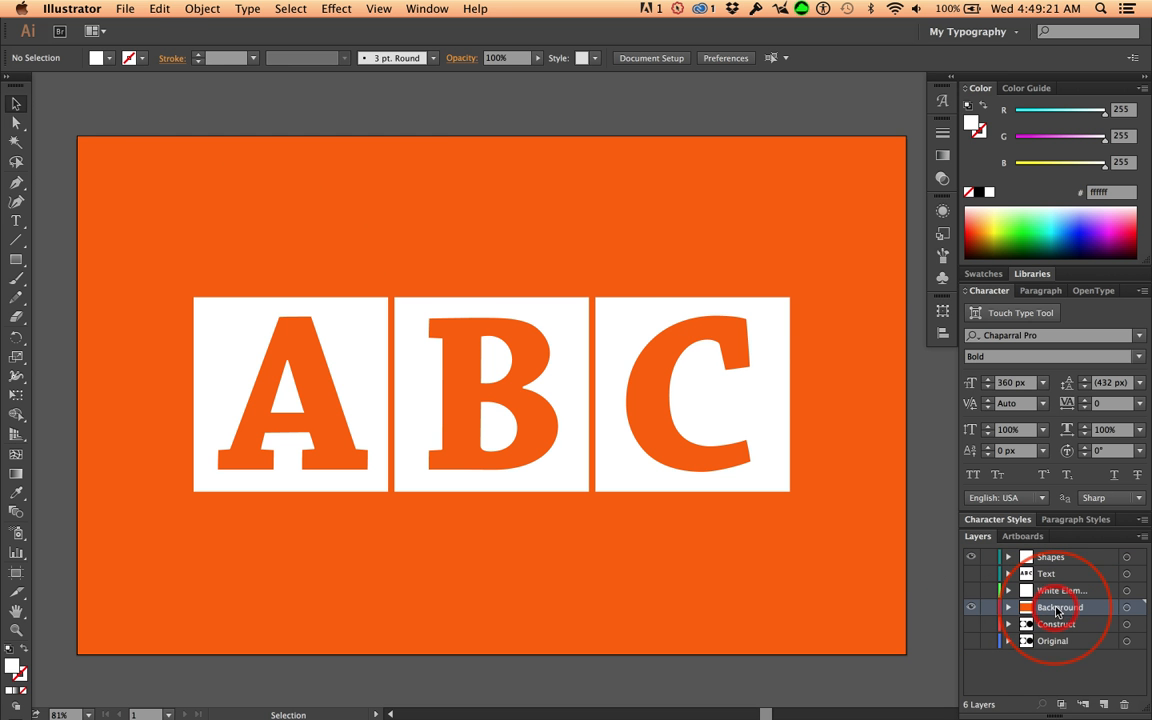
click(128, 62)
click(310, 148)
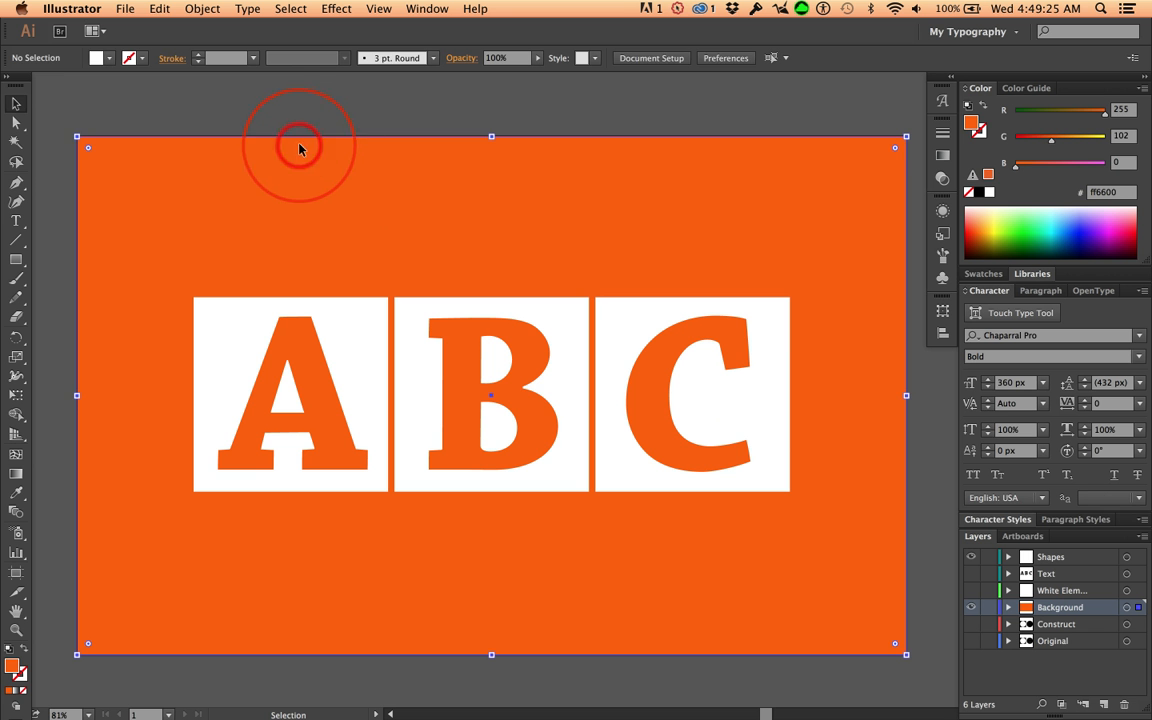
click(112, 59)
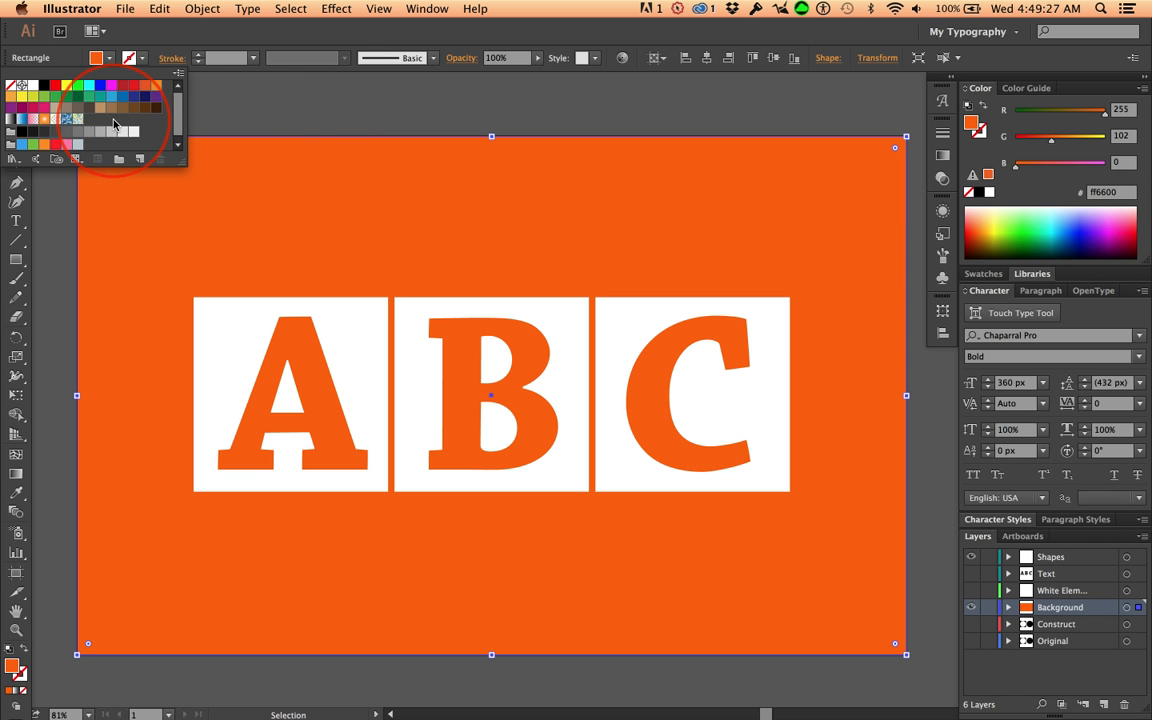
click(134, 97)
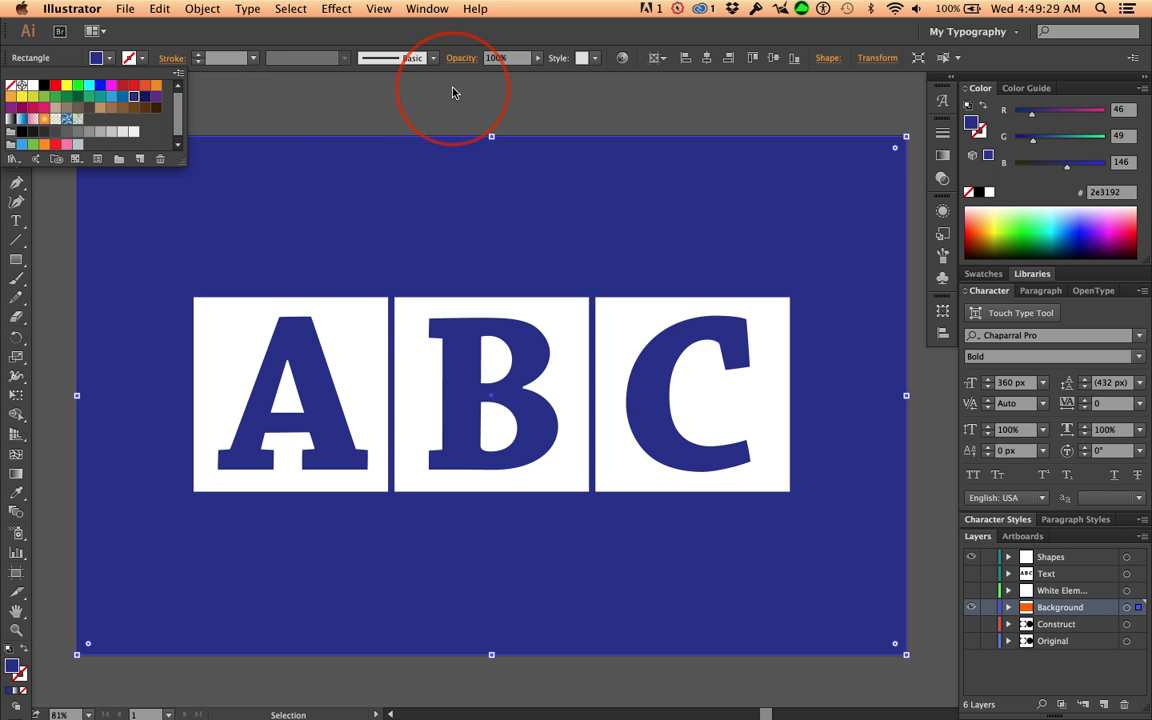